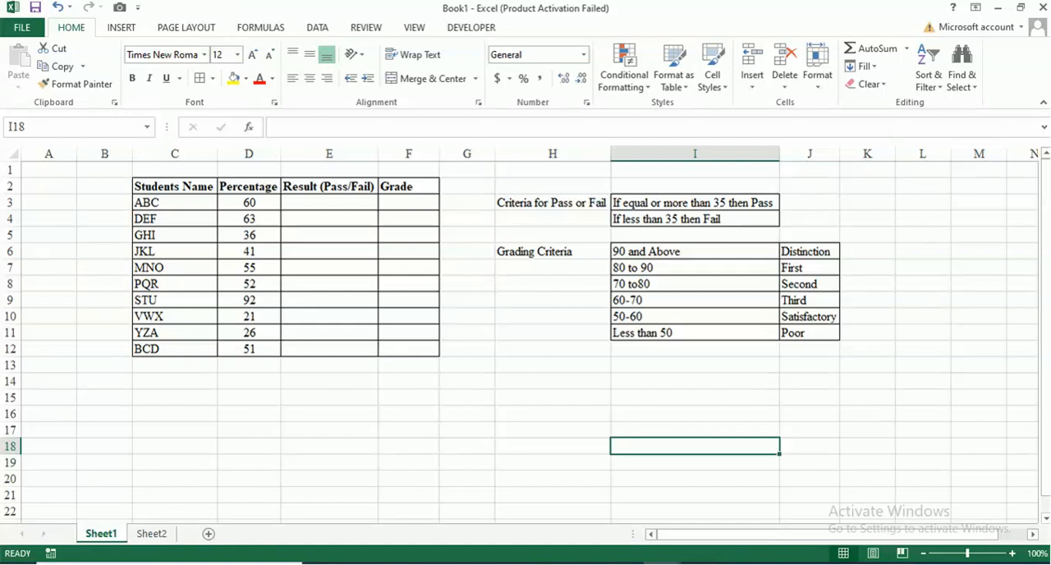
# Examine the student table's result and grade columns together with the grading criteria ranges.
pyautogui.click(175, 203)
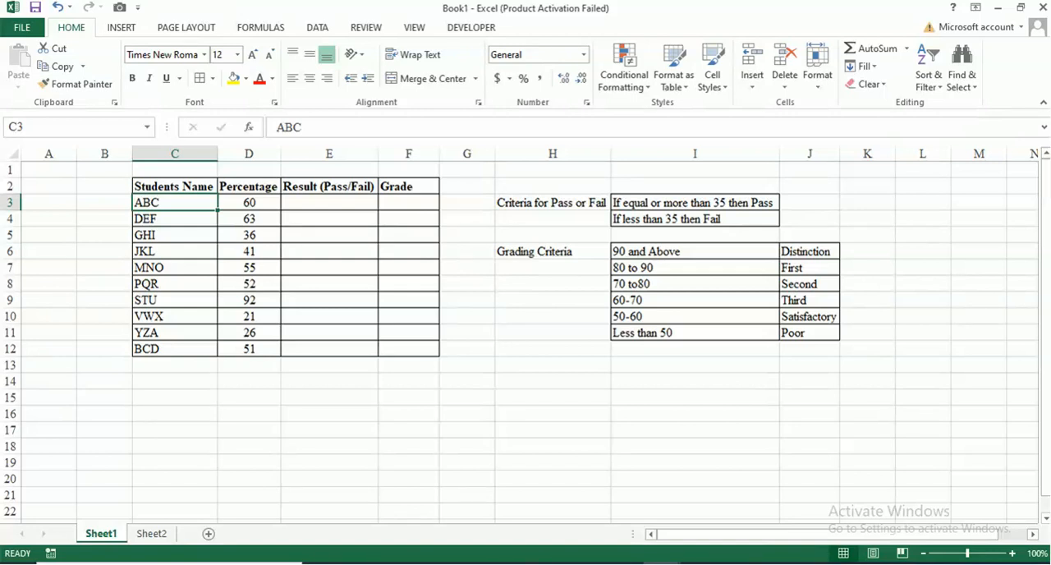
pyautogui.click(329, 202)
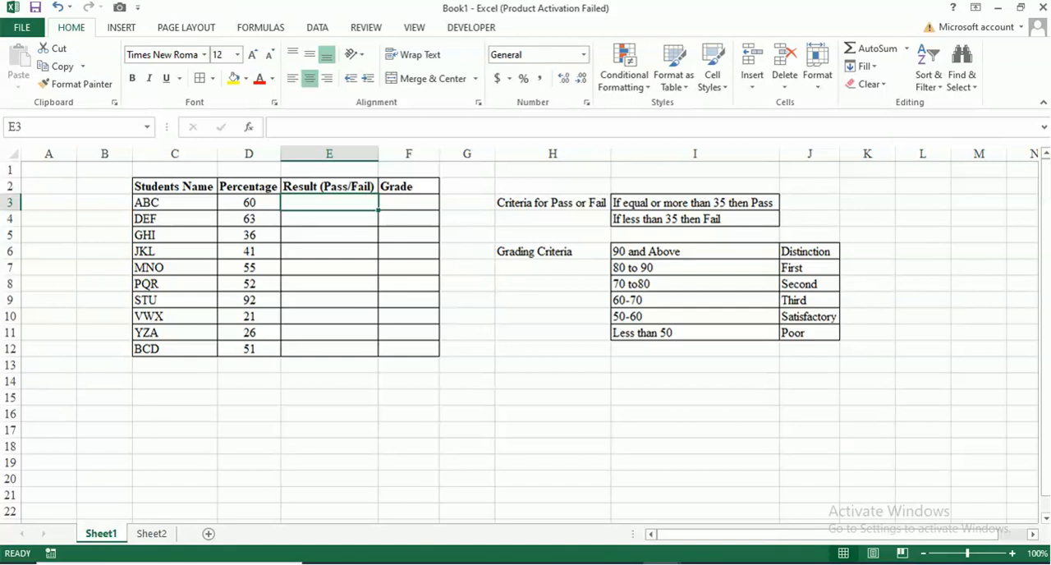
pyautogui.click(175, 186)
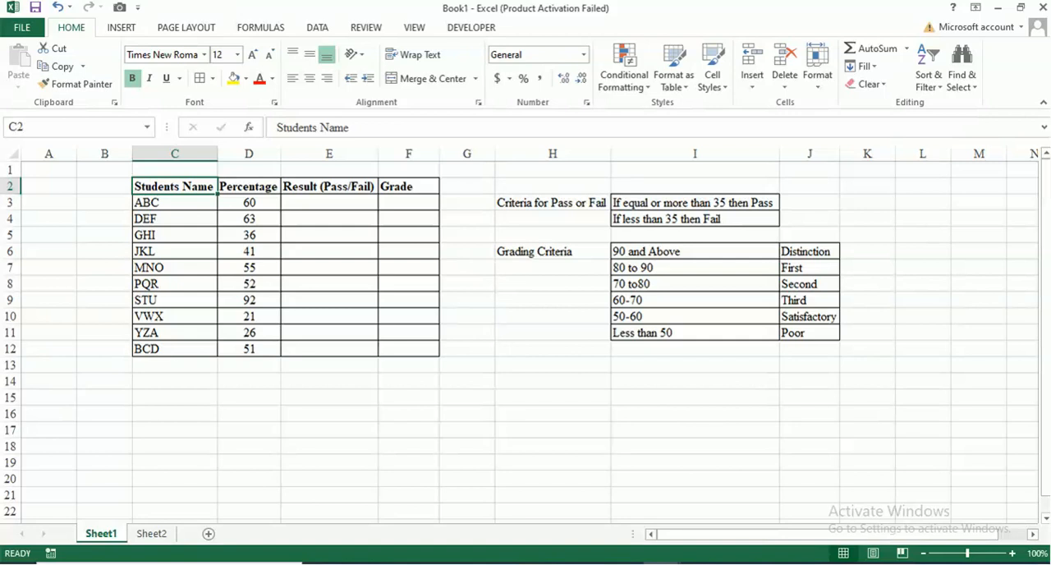
pyautogui.click(330, 203)
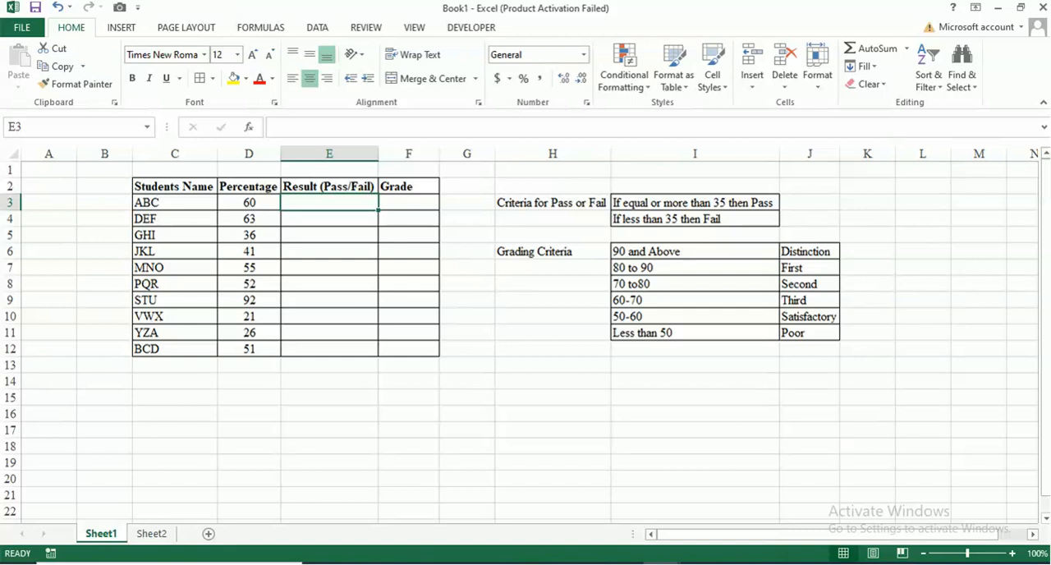
pyautogui.click(409, 203)
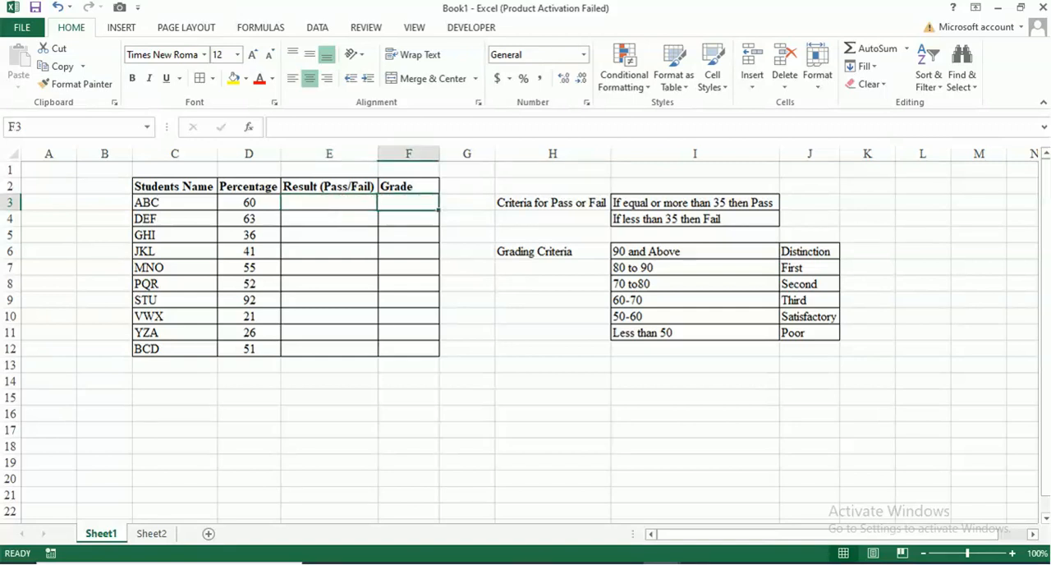
pyautogui.moveTo(694, 251); pyautogui.dragTo(694, 333)
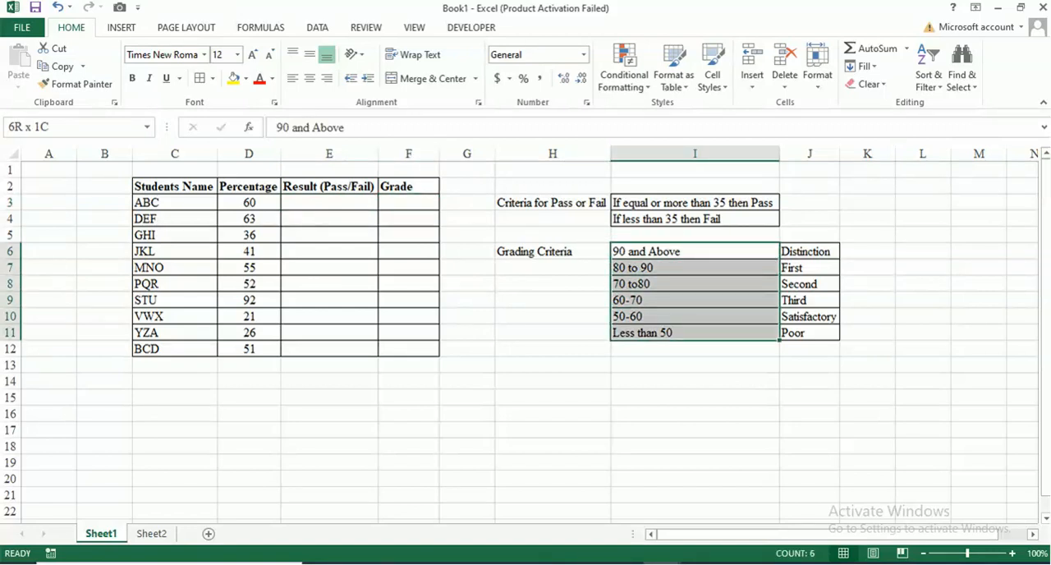
pyautogui.click(409, 203)
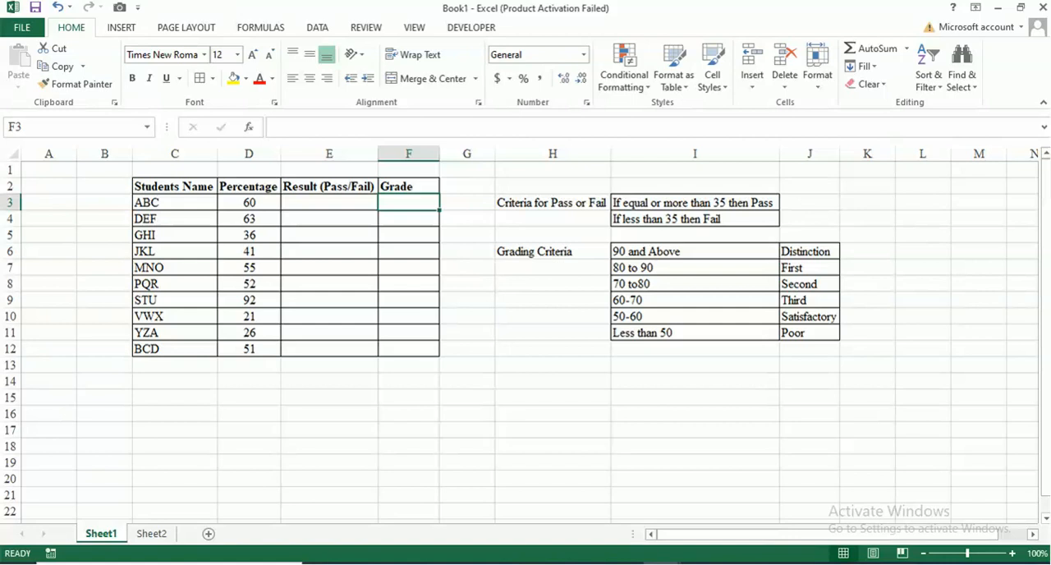
# Begin an IF formula in E3, the first student's result cell, with the logical test D3>=35.
pyautogui.click(329, 203)
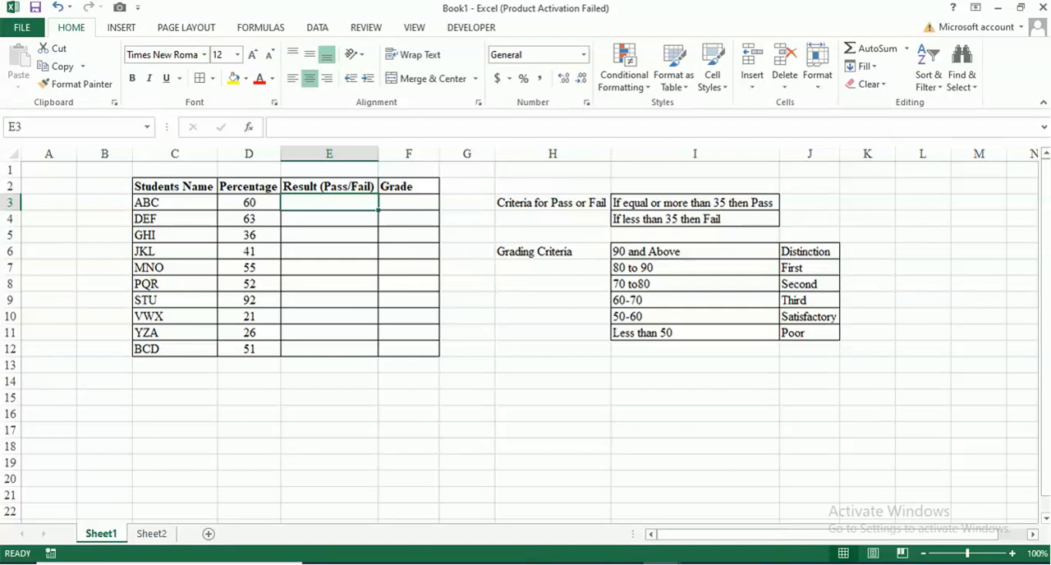
pyautogui.write('=')
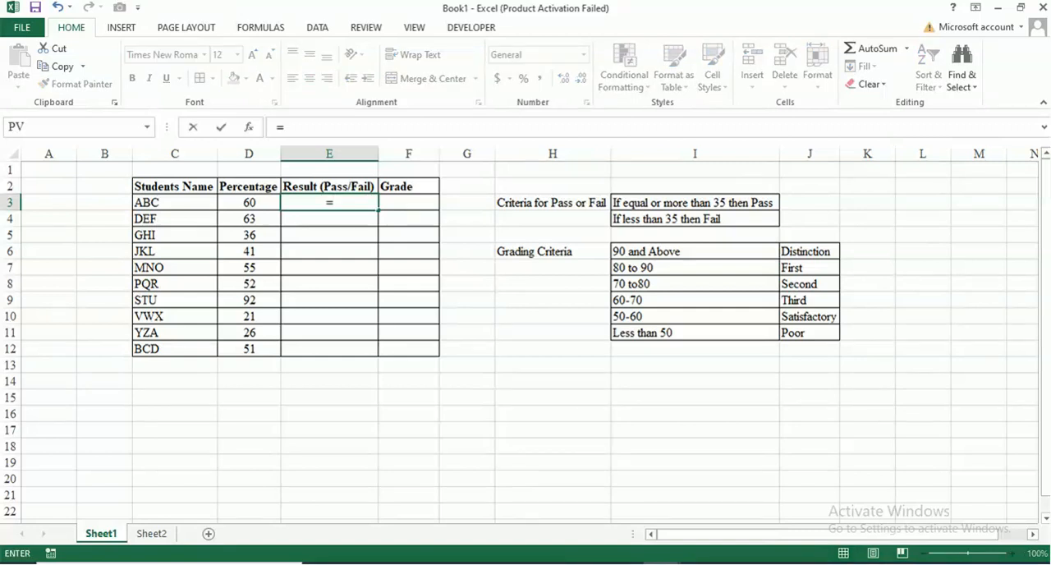
pyautogui.write('if')
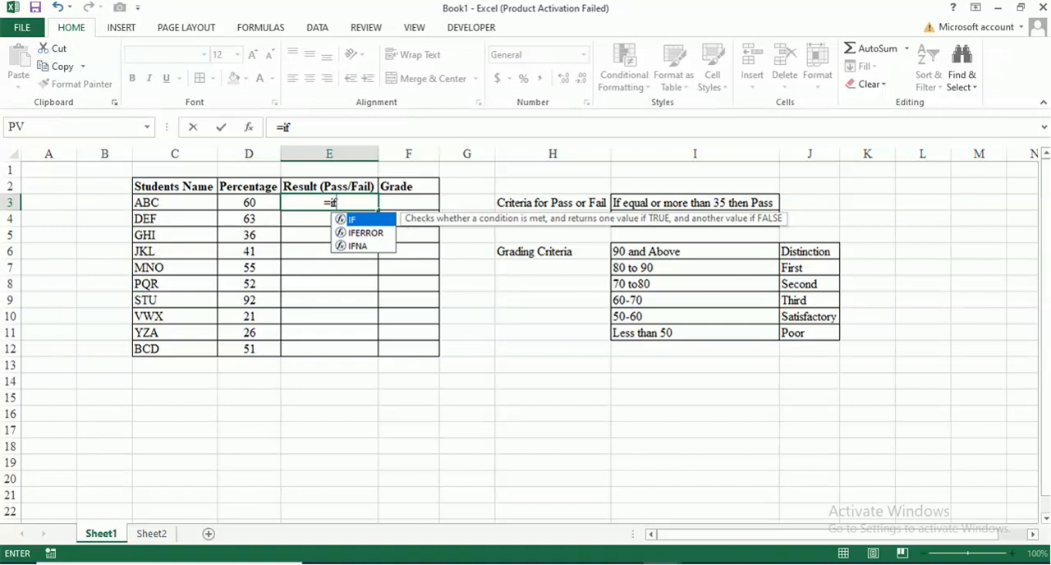
pyautogui.press('Tab')
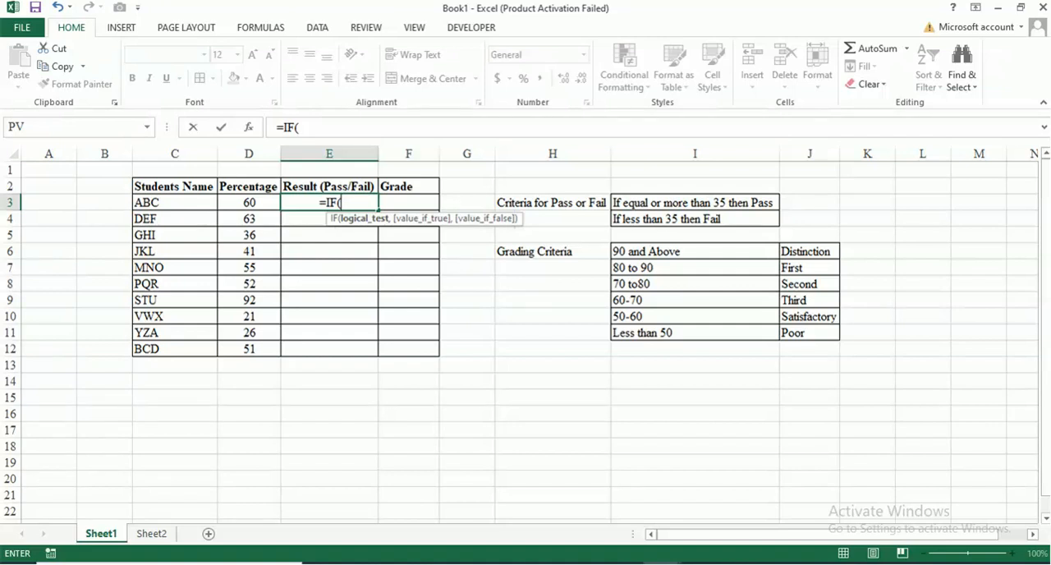
pyautogui.press('Left')
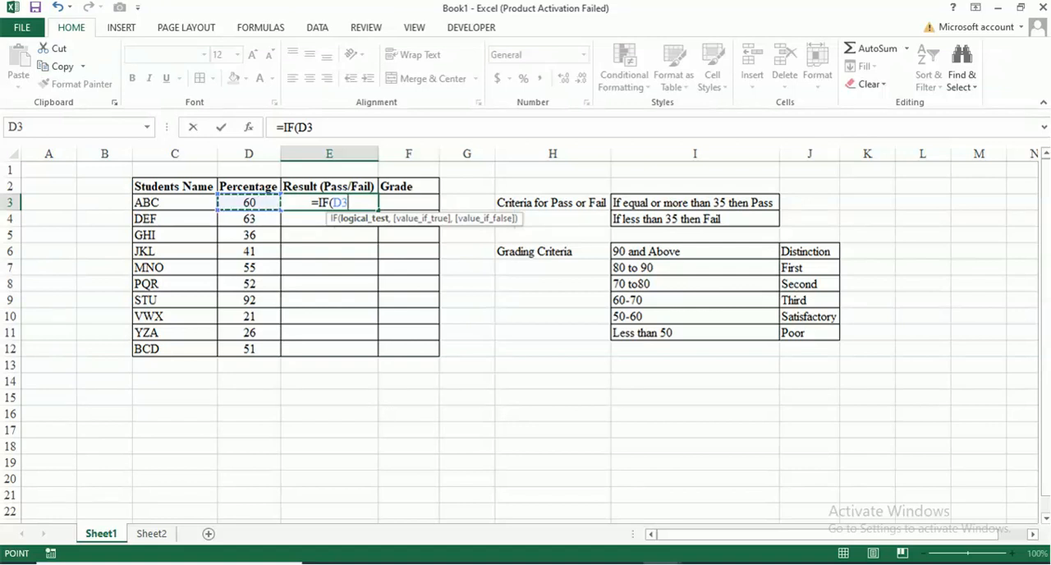
pyautogui.write('>')
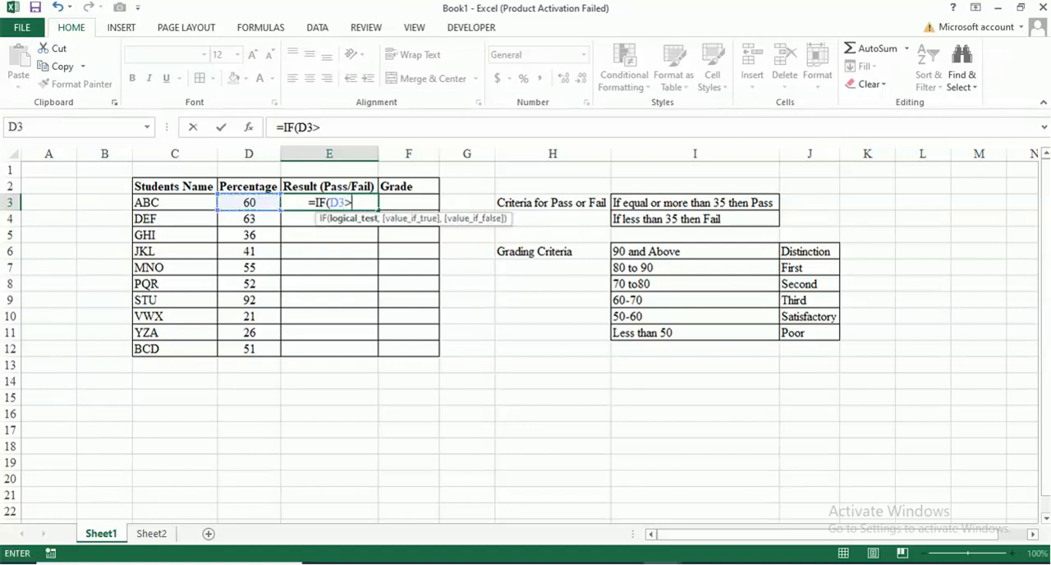
pyautogui.write('=')
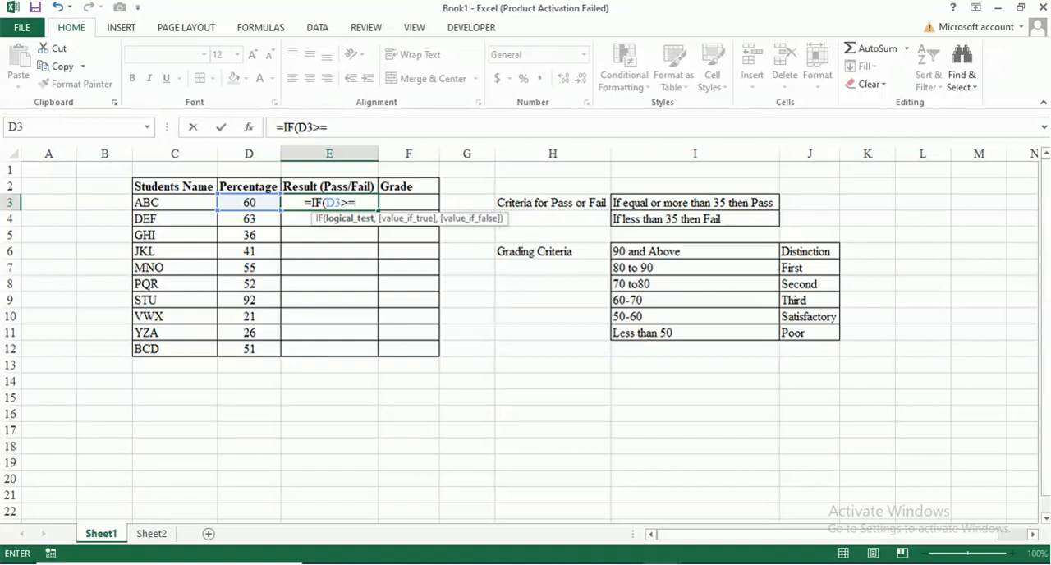
pyautogui.write('35')
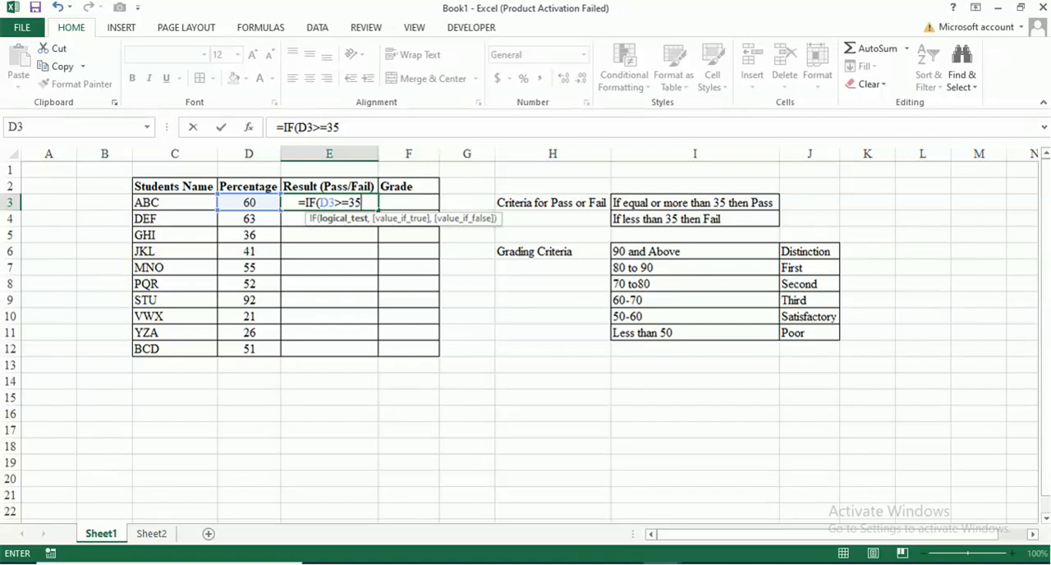
pyautogui.write('<')
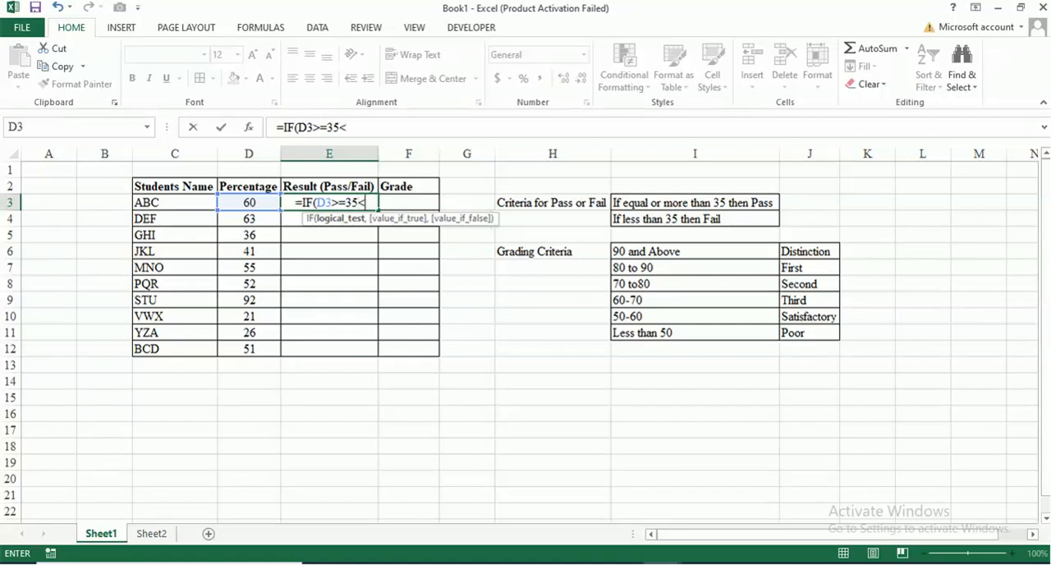
pyautogui.press('BackSpace')
pyautogui.write(',')
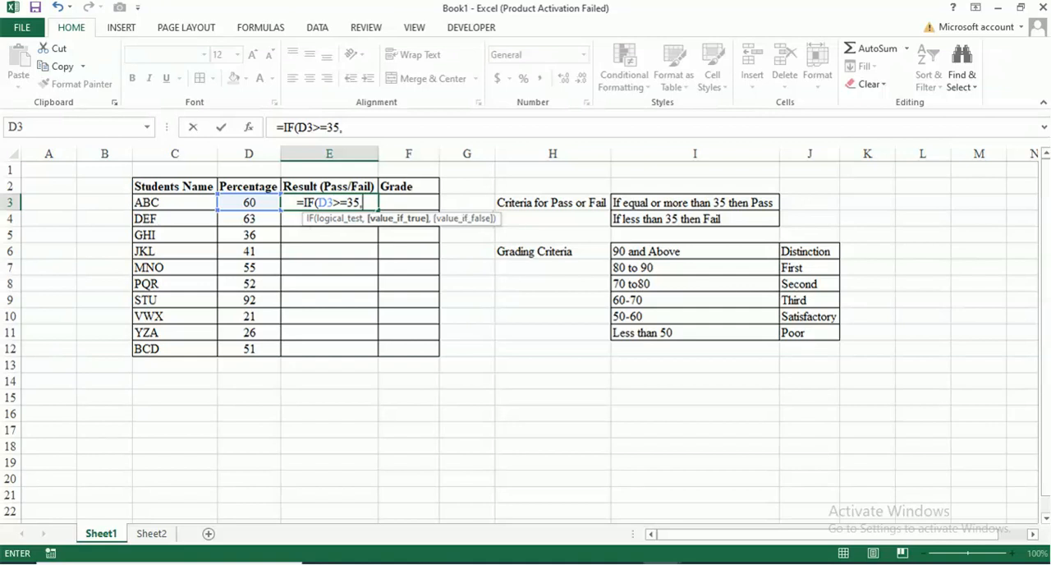
# Complete the IF formula in E3 so it returns "Pass" when the test is true and "Fail" when it is false.
pyautogui.write('"P')
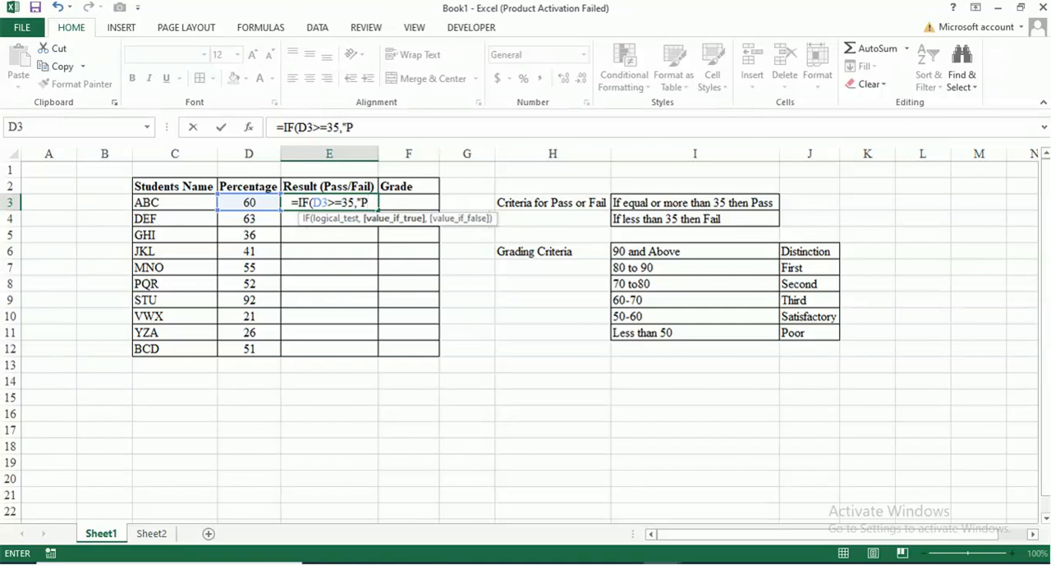
pyautogui.write('ass"')
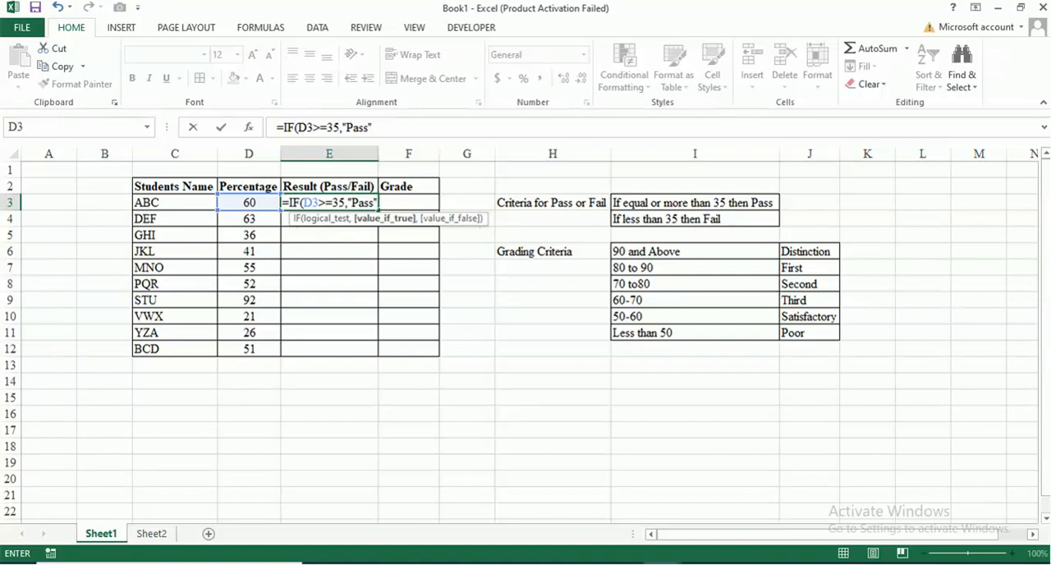
pyautogui.write(',')
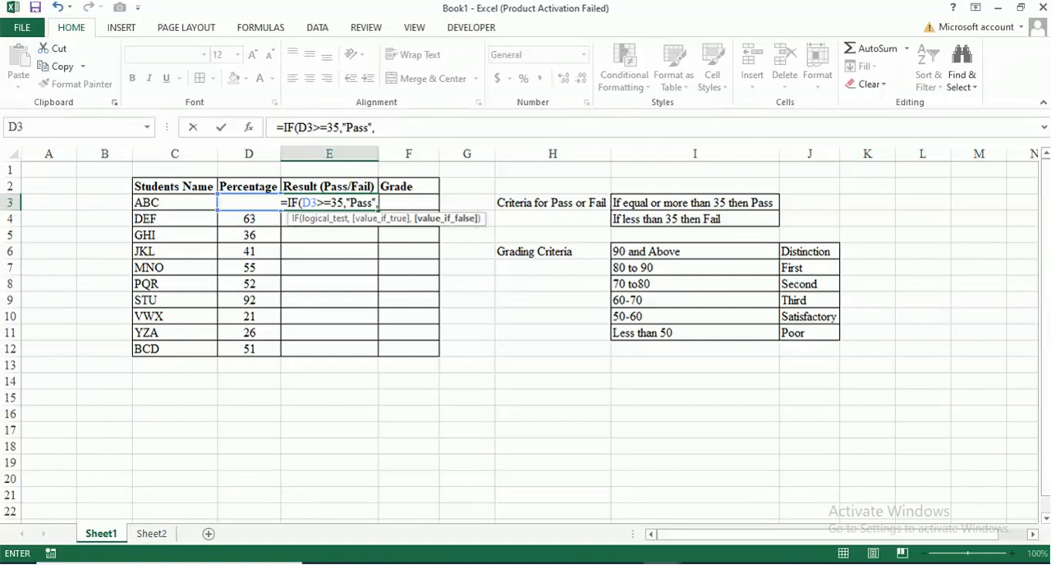
pyautogui.write('"')
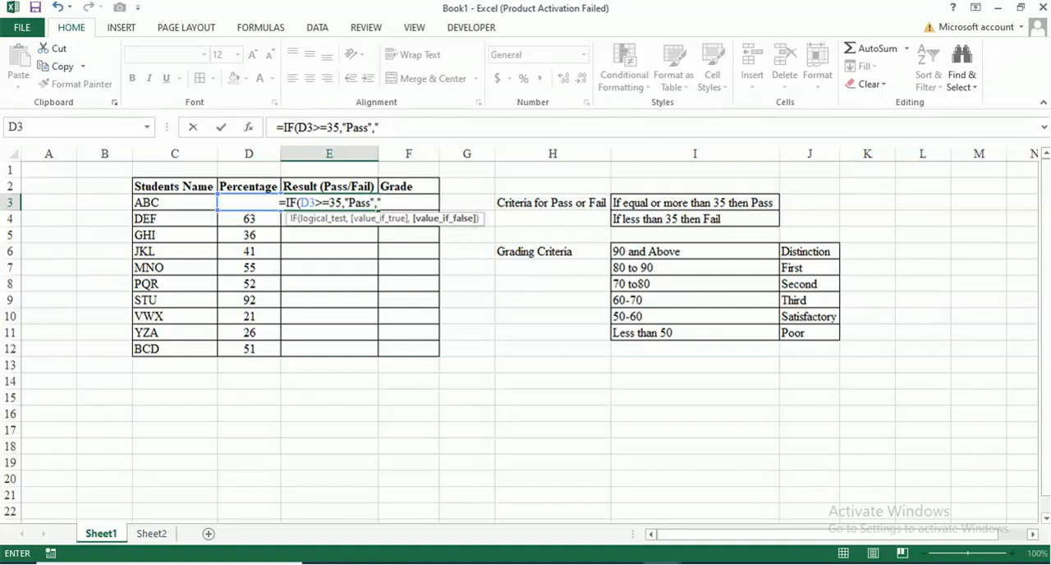
pyautogui.write('F')
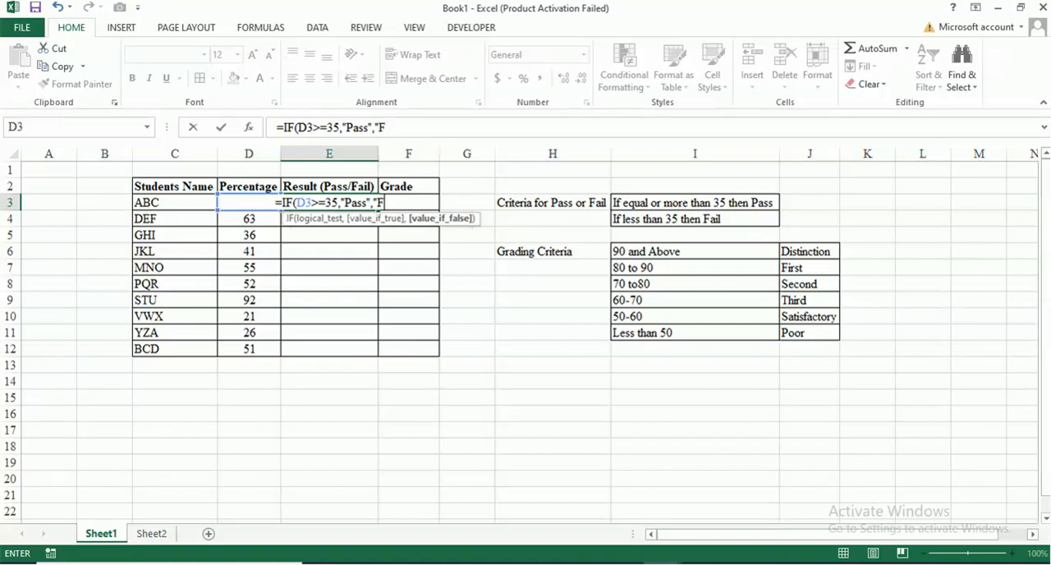
pyautogui.write('ail')
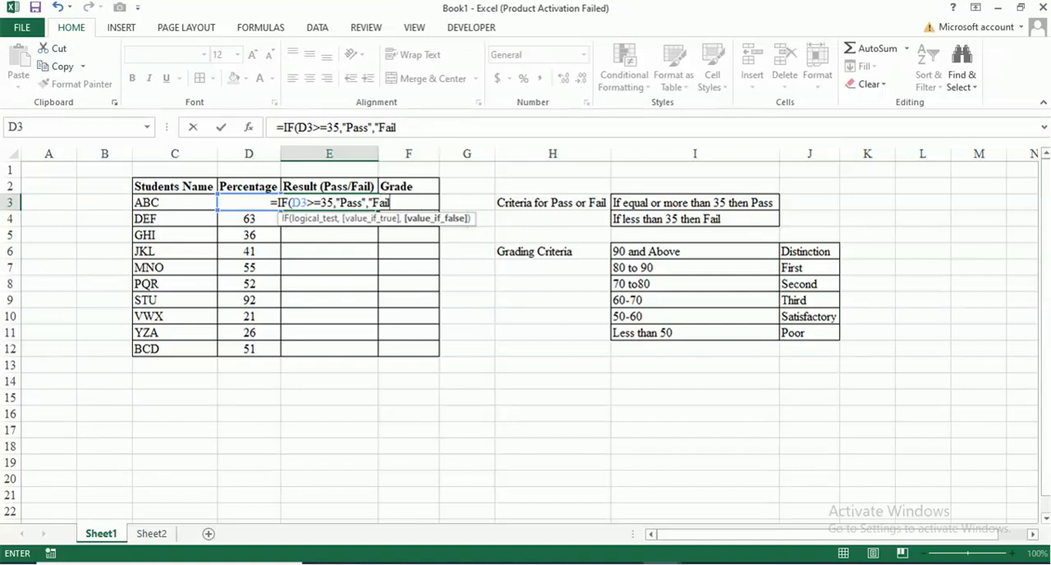
pyautogui.write('"')
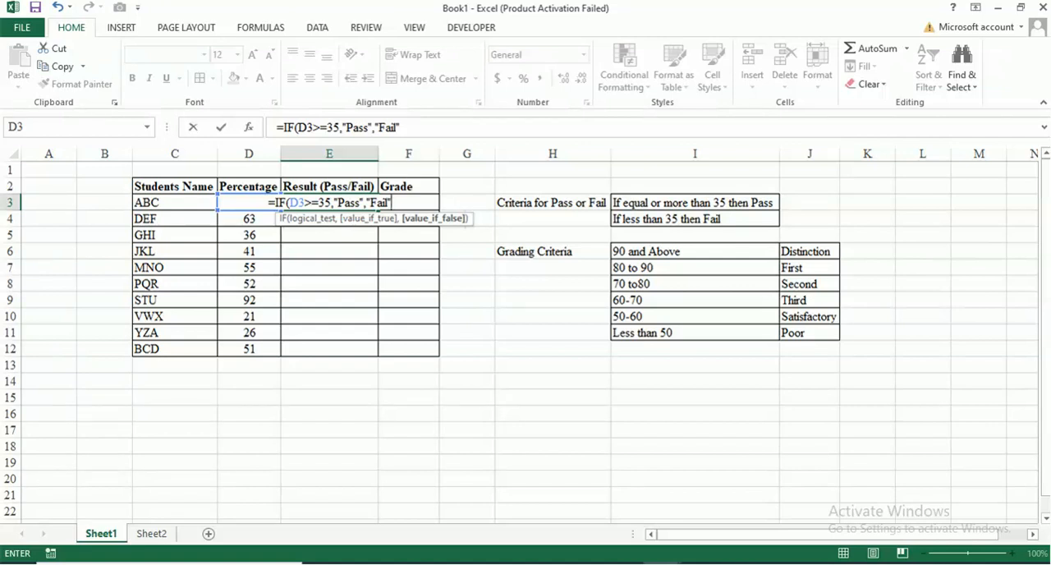
pyautogui.press('Return')
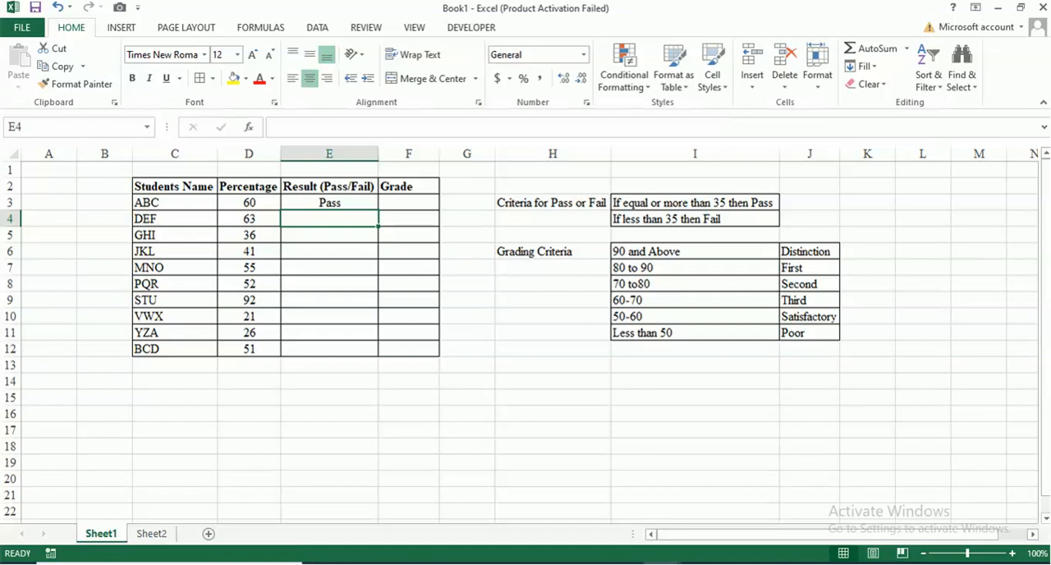
# Set the first student's percentage in D3 to 35 to test the pass threshold.
pyautogui.click(249, 203)
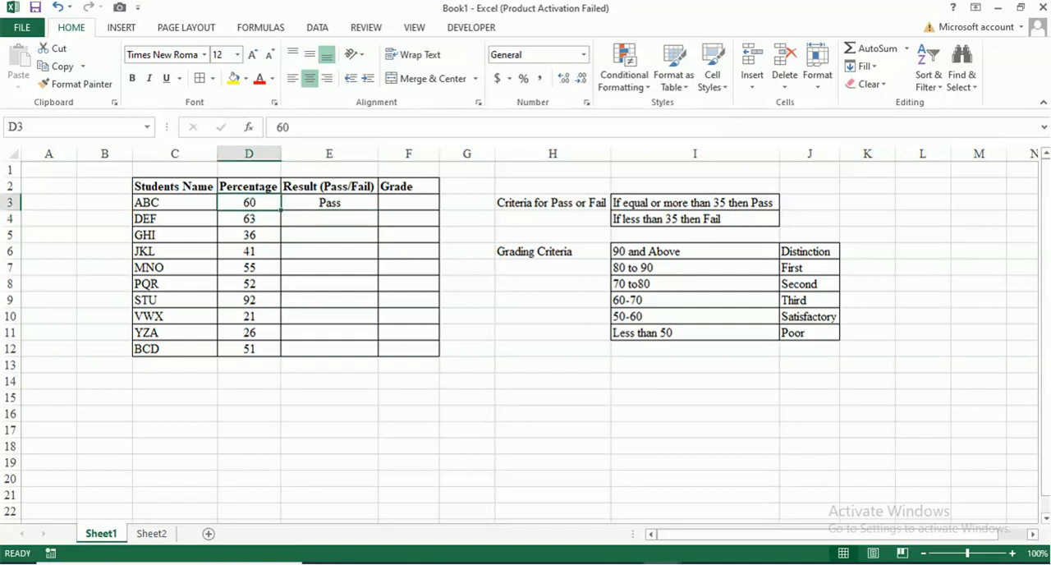
pyautogui.write('35')
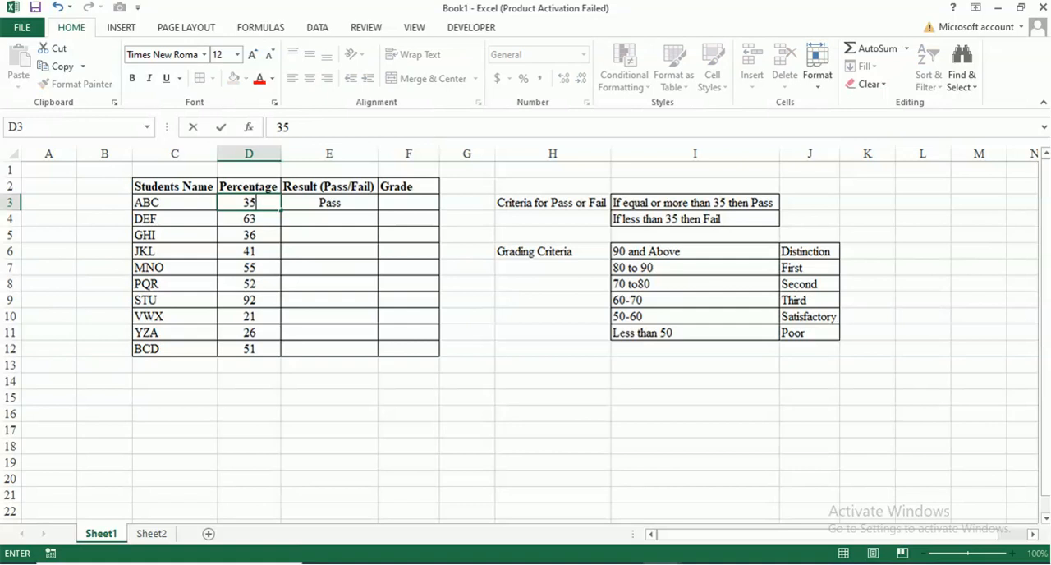
pyautogui.press('Return')
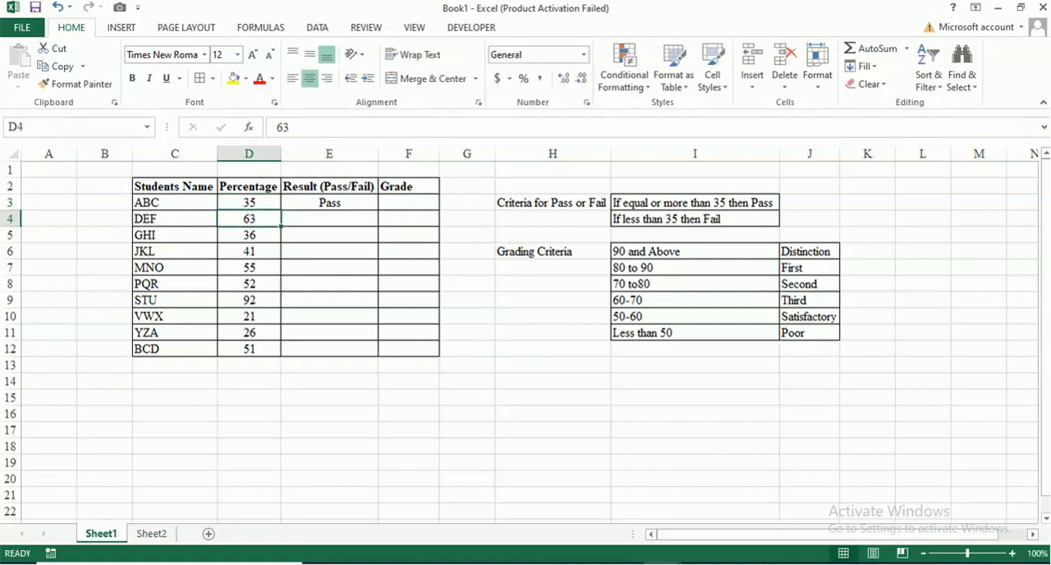
# Set the first student's percentage in D3 to 34 to test the fail criterion.
pyautogui.click(694, 203)
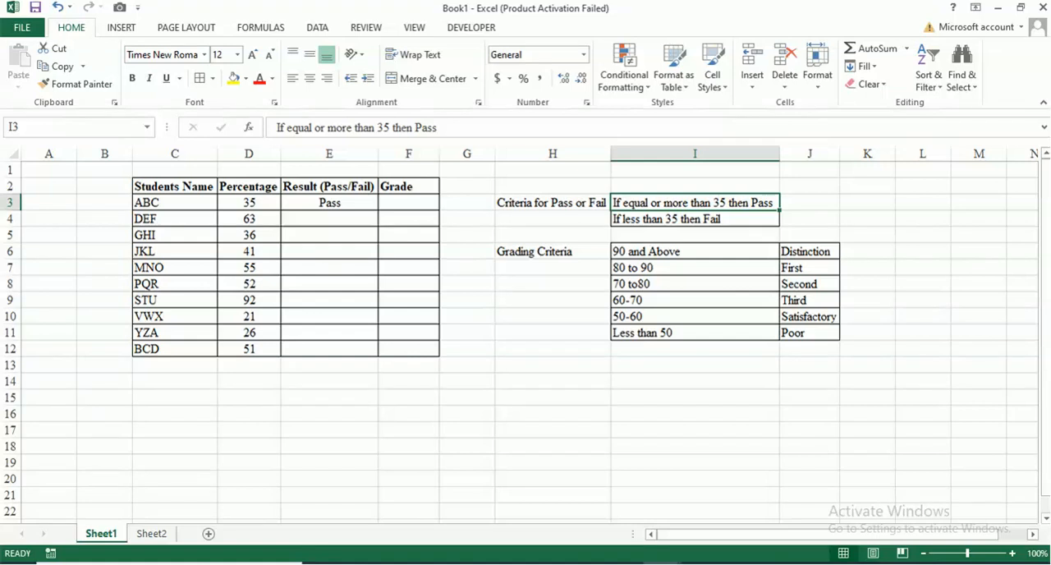
pyautogui.click(249, 202)
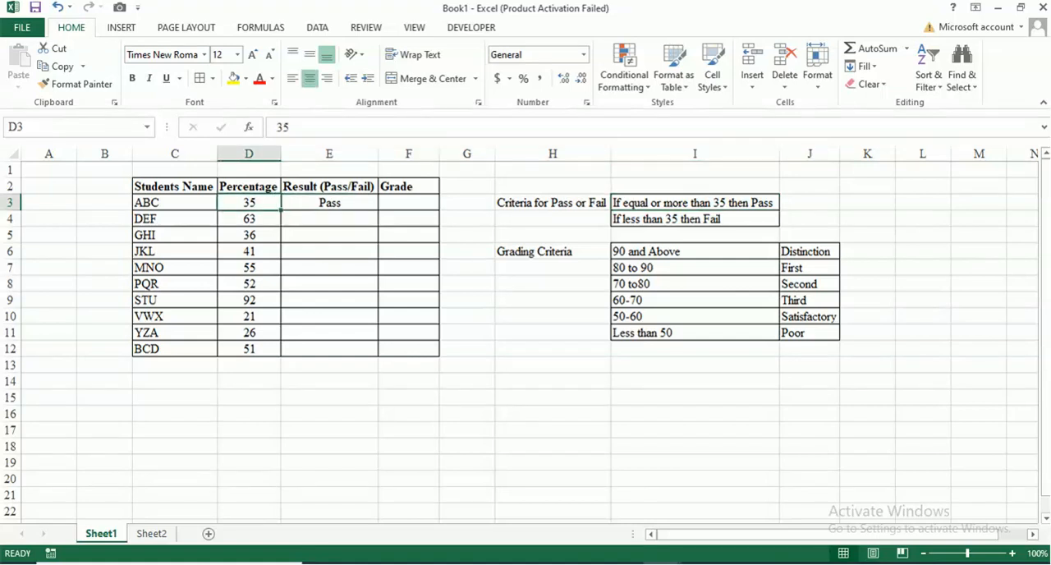
pyautogui.press('F2')
pyautogui.press('BackSpace')
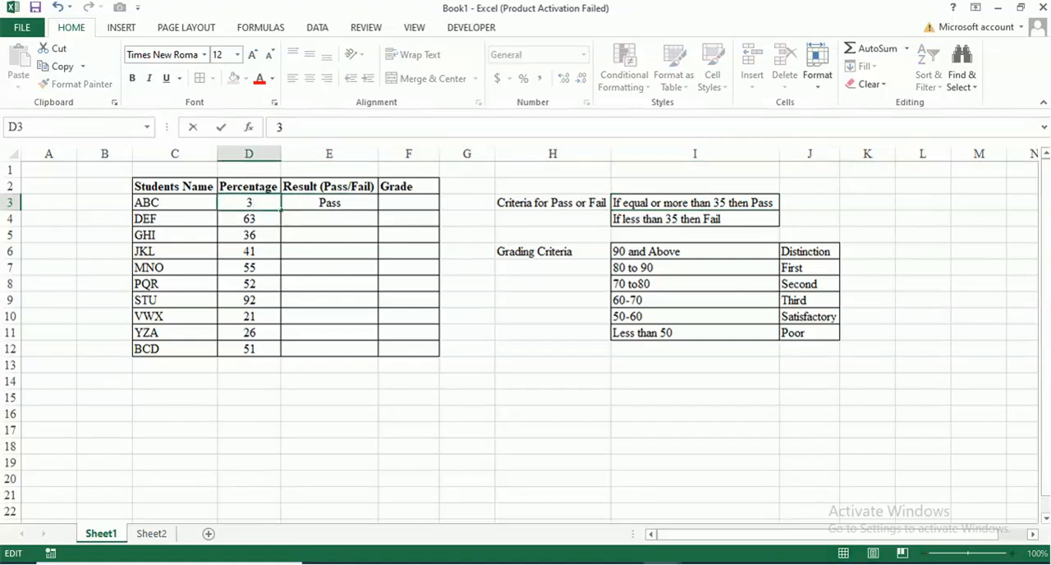
pyautogui.write('4')
pyautogui.press('Return')
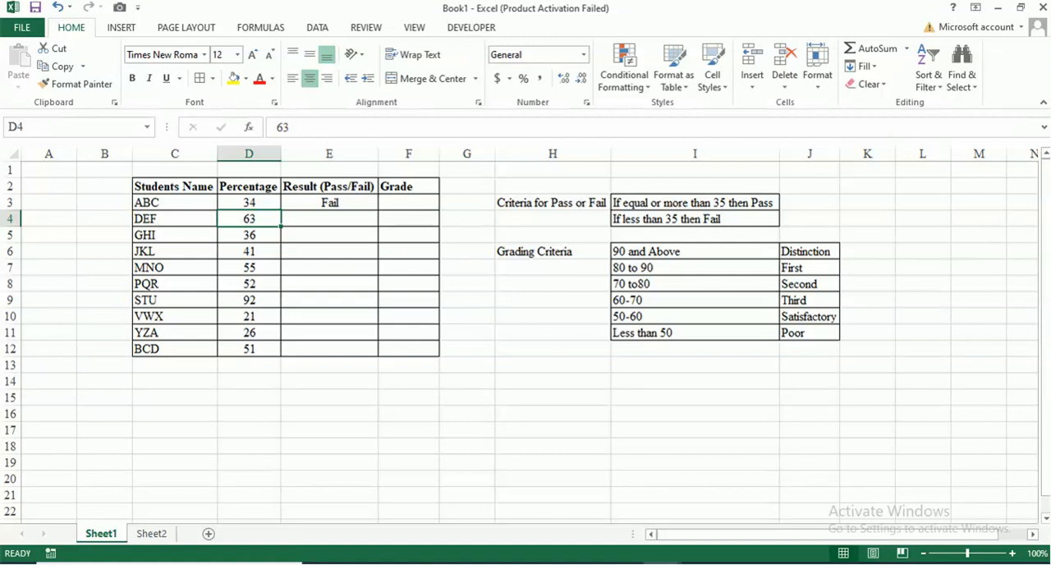
# Fill the pass/fail formula from E3 down through E12 for all remaining students.
pyautogui.click(329, 202)
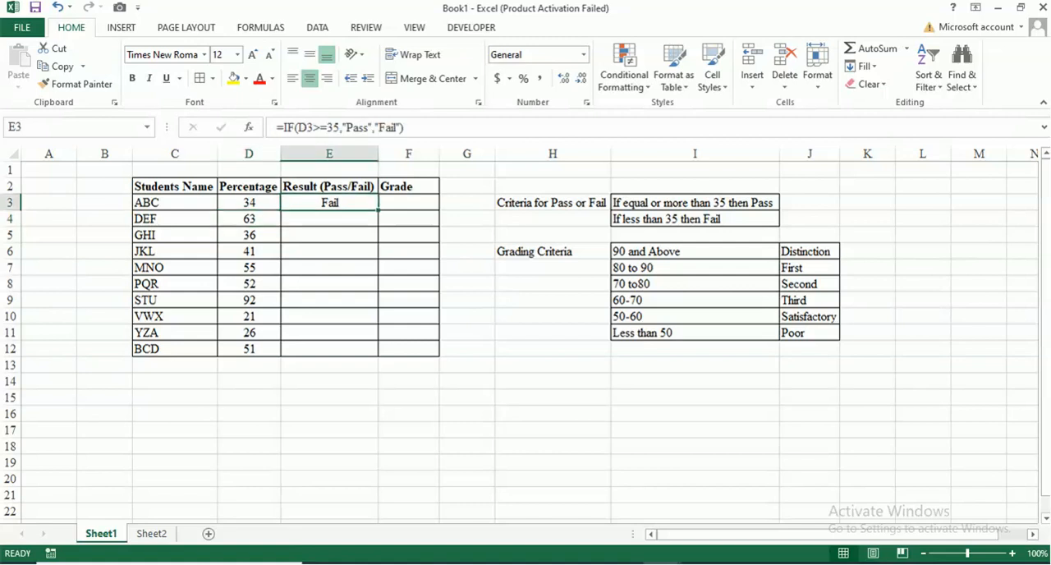
pyautogui.moveTo(378, 210); pyautogui.dragTo(378, 356)
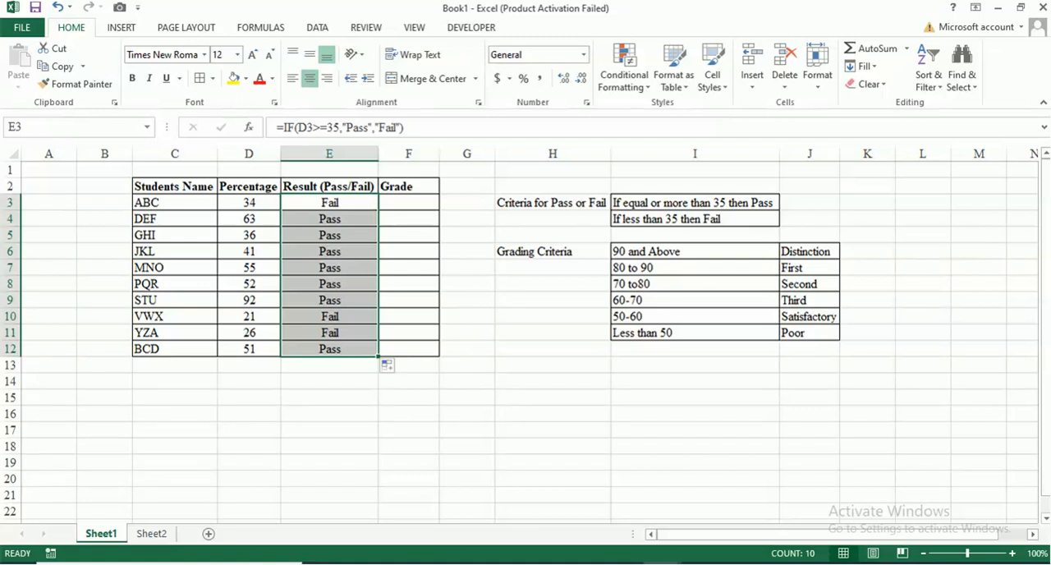
pyautogui.click(249, 317)
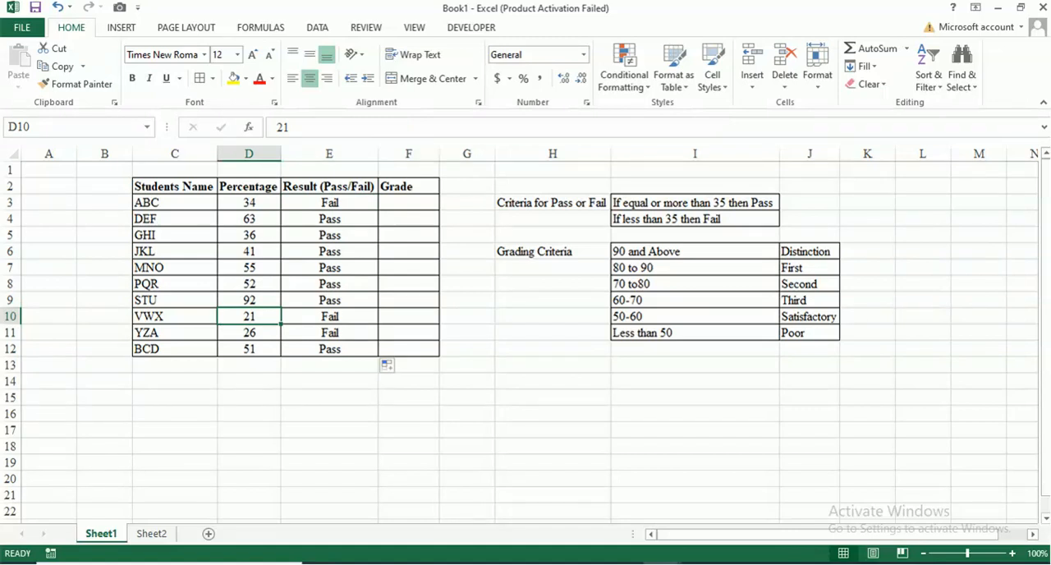
pyautogui.click(329, 317)
pyautogui.click(248, 333)
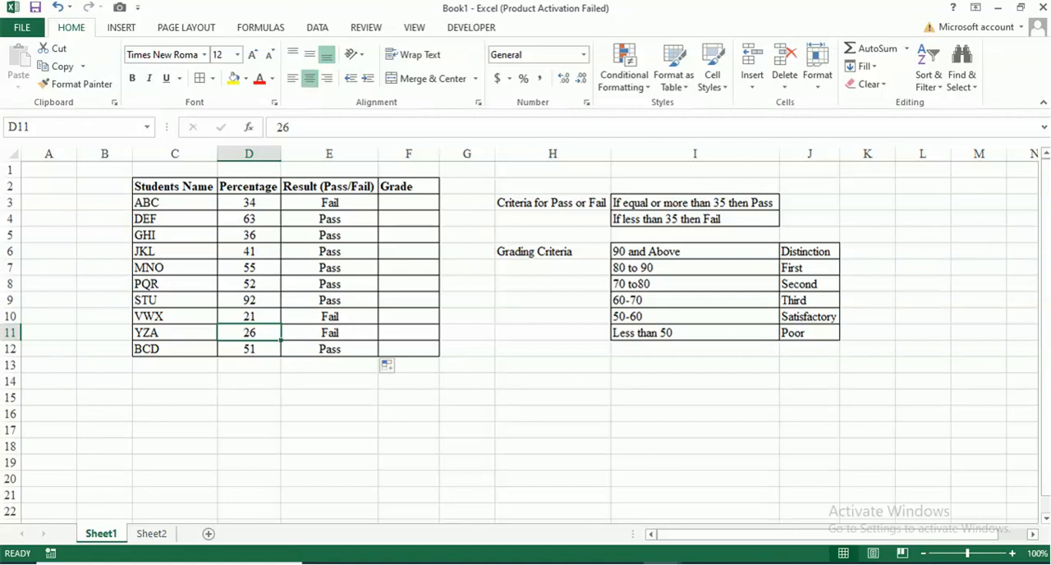
pyautogui.click(408, 220)
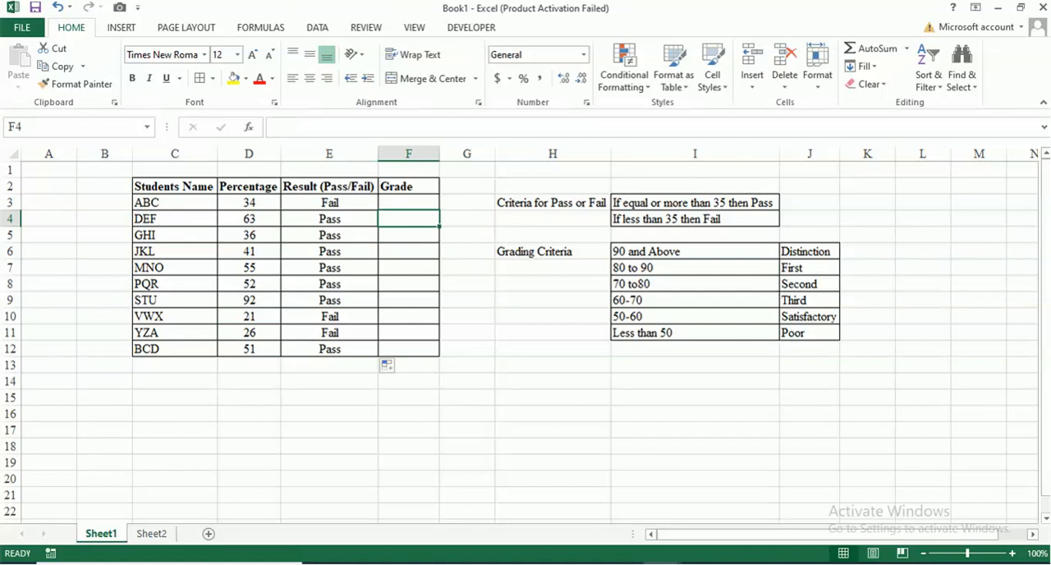
# Begin an IF formula in F3 that tests whether the percentage in D3 is greater than or equal to 90.
pyautogui.click(409, 203)
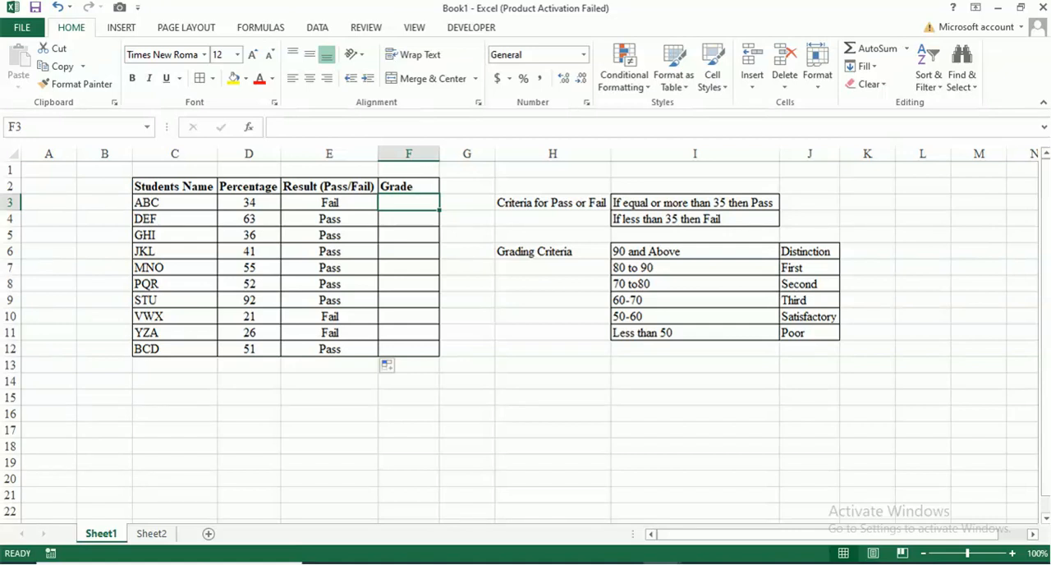
pyautogui.write('if')
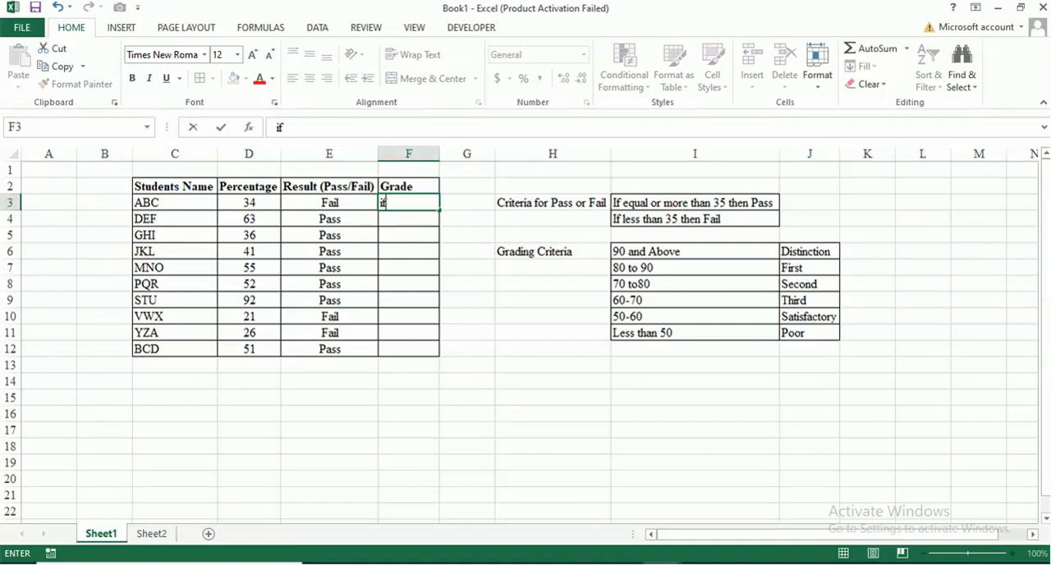
pyautogui.press('BackSpace')
pyautogui.press('BackSpace')
pyautogui.write('=')
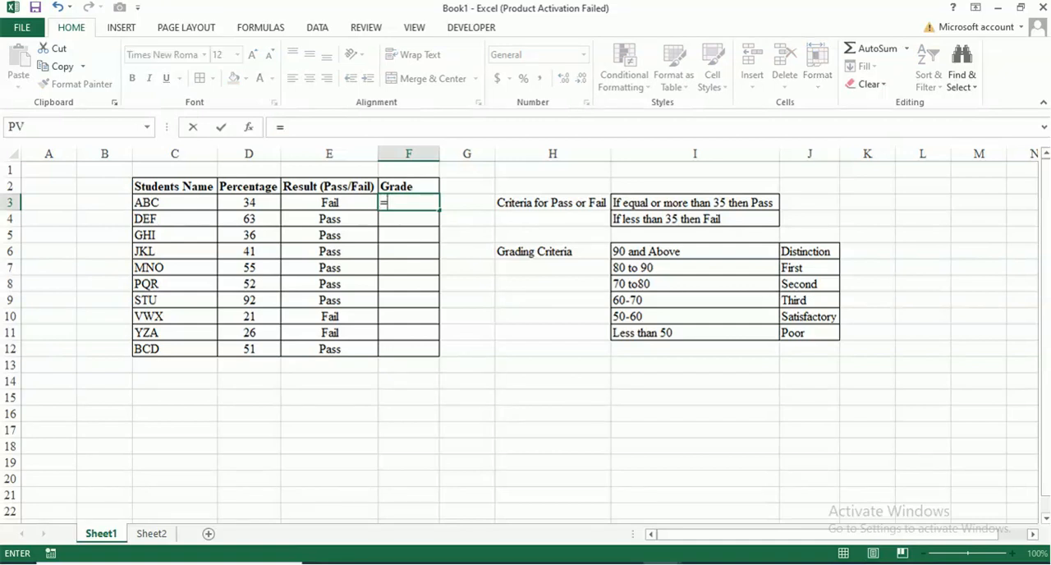
pyautogui.write('if')
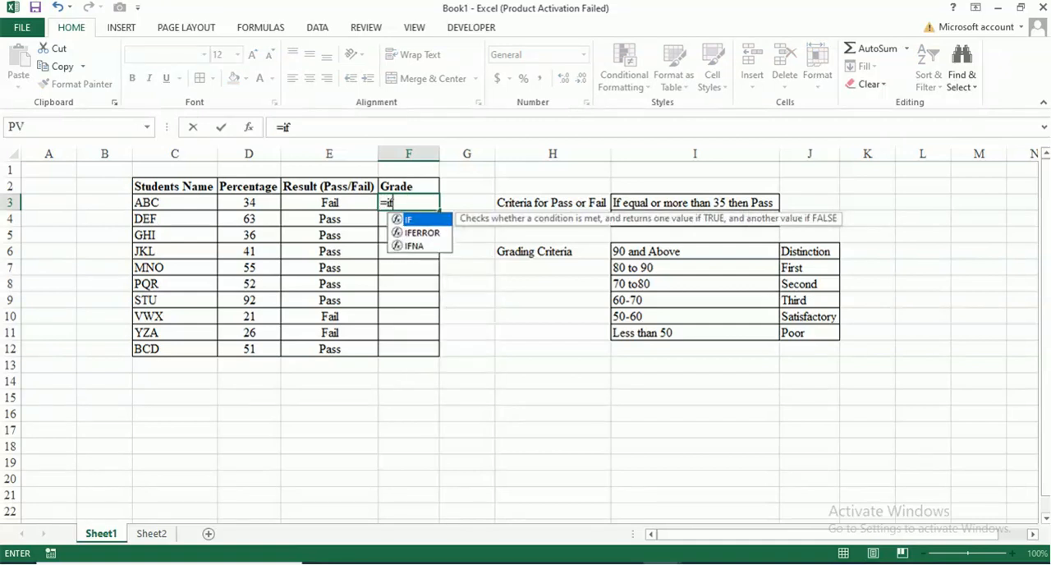
pyautogui.press('Tab')
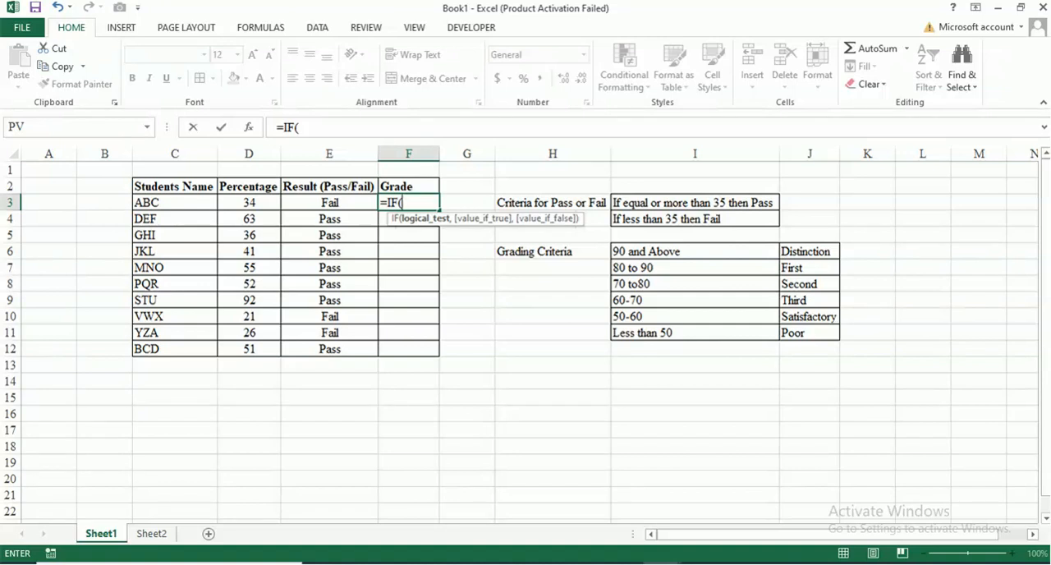
pyautogui.click(249, 203)
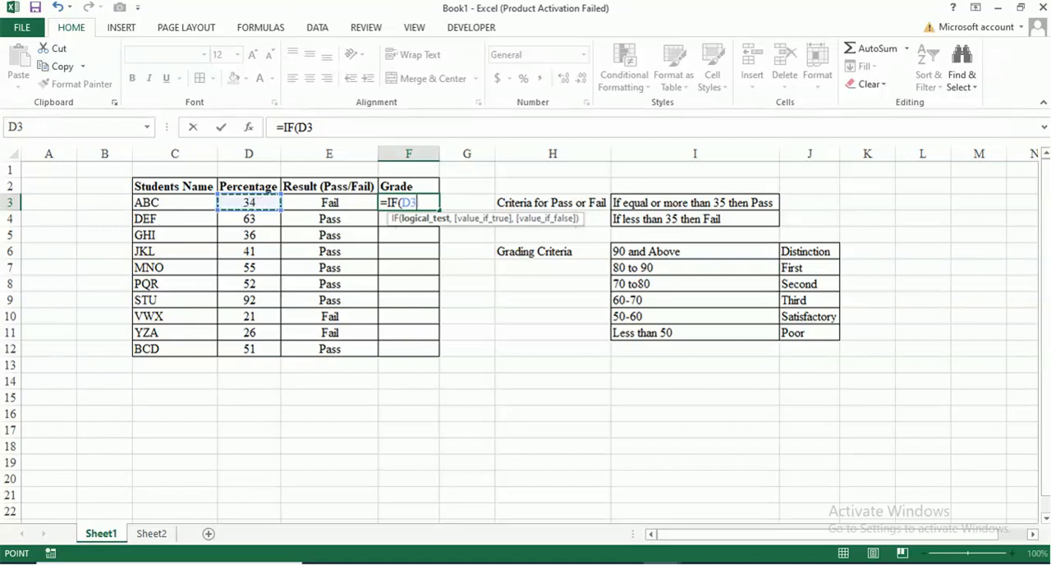
pyautogui.write('>')
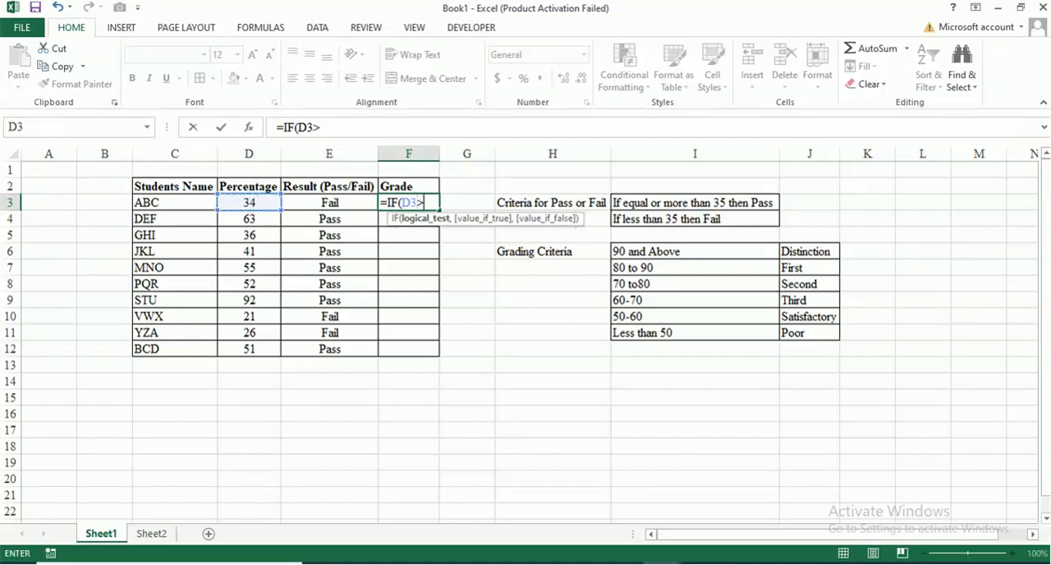
pyautogui.write('=90,"')
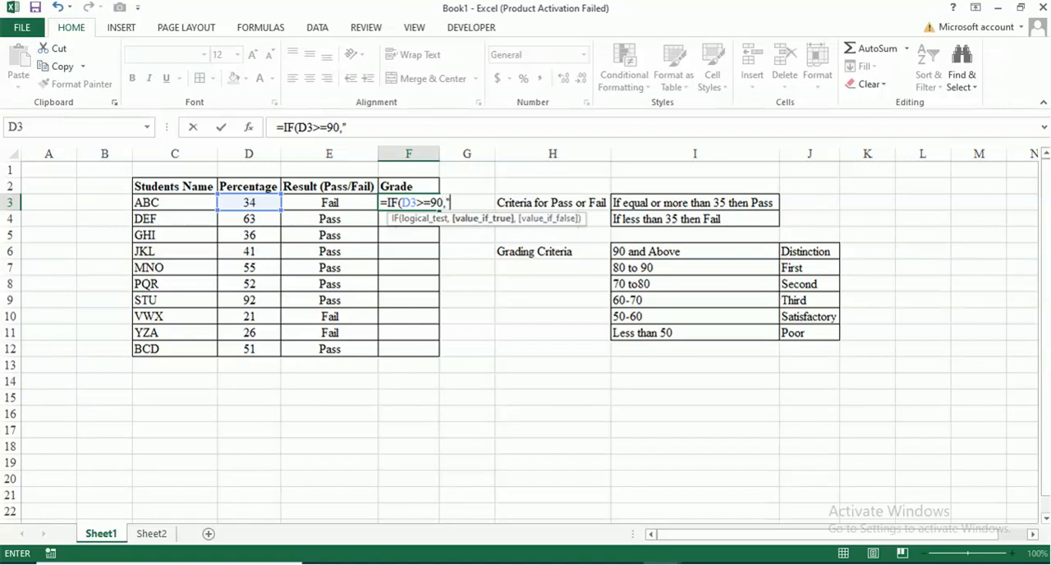
pyautogui.write('Distinction')
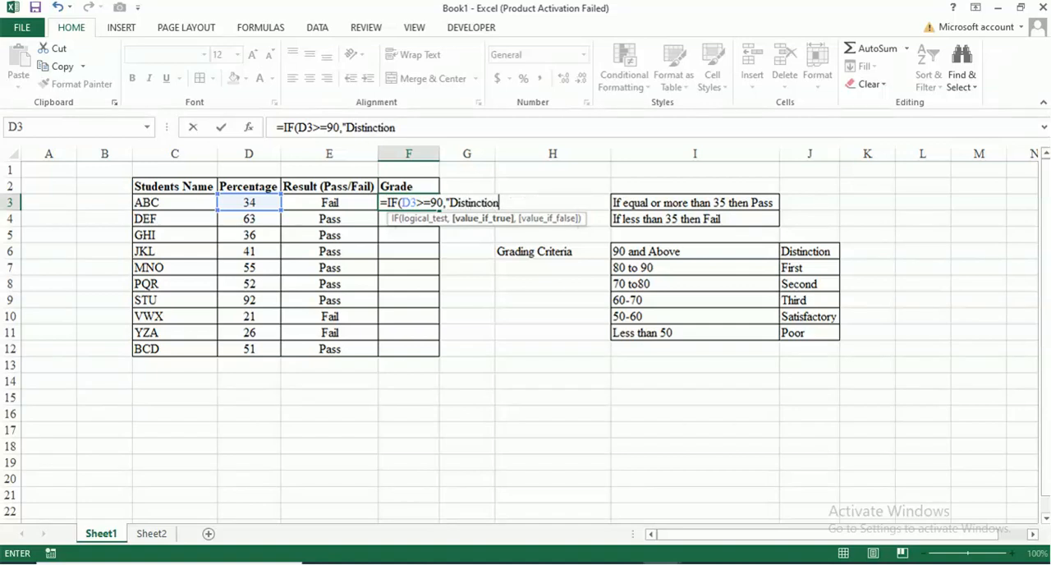
pyautogui.write('",')
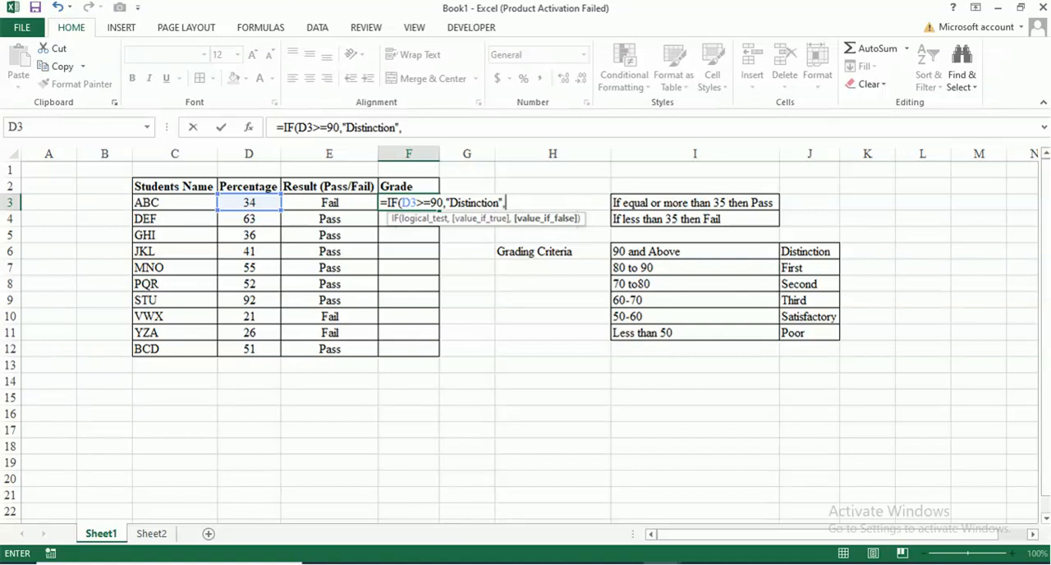
# Nest a second IF in the F3 formula's false argument that tests whether D3>=80.
pyautogui.write('if')
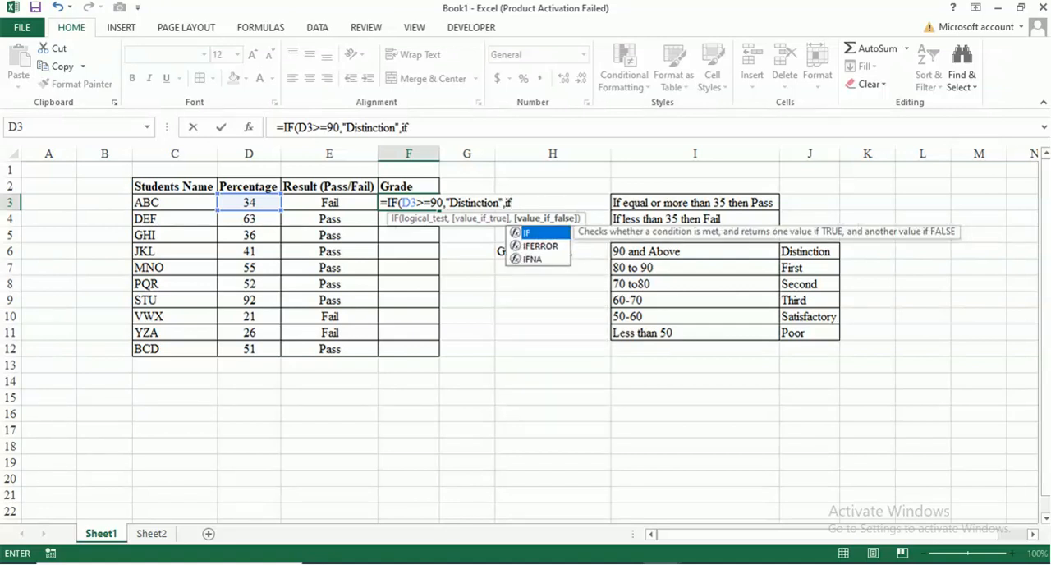
pyautogui.press('Tab')
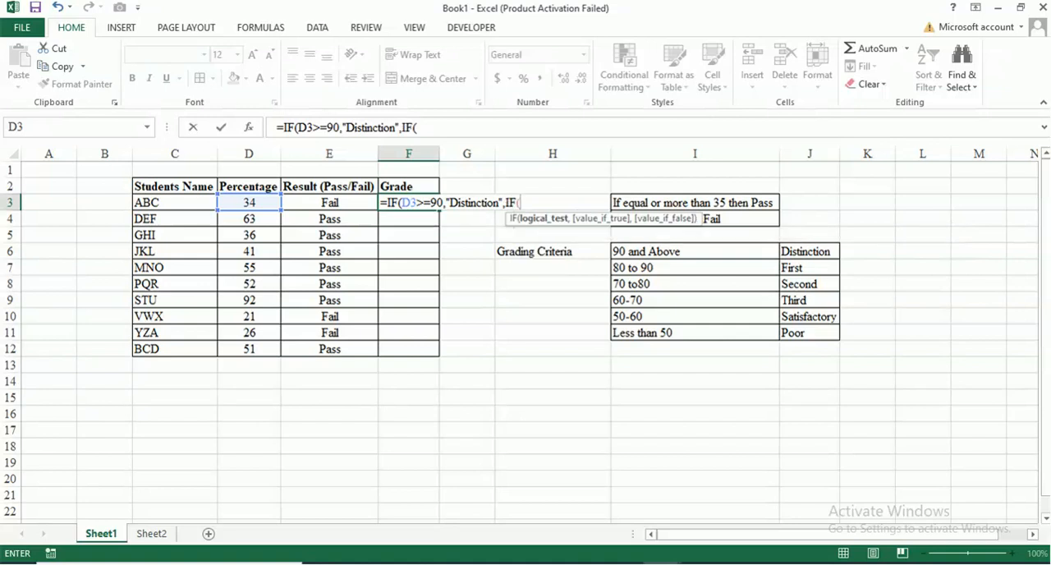
pyautogui.press('Left')
pyautogui.press('Left')
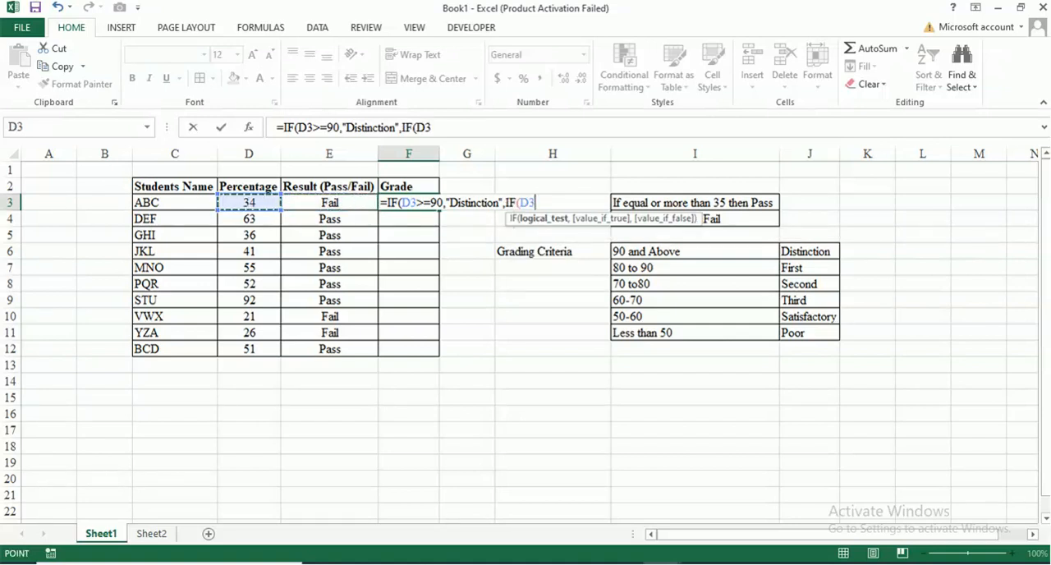
pyautogui.write('>=8')
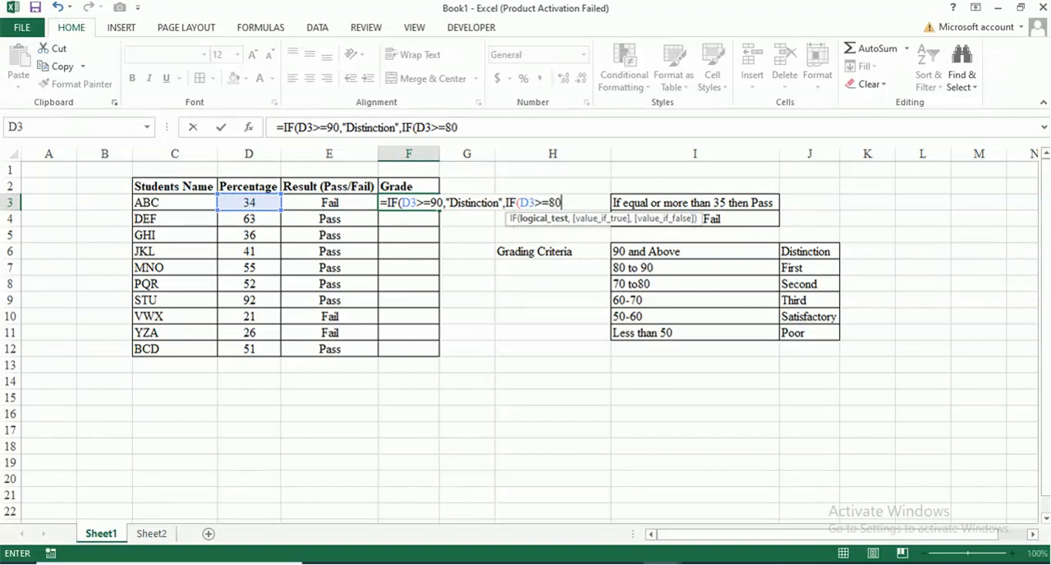
pyautogui.write('0')
# Make the second IF return "First" when its test is true, and move on to its value-if-false argument.
pyautogui.write(',')
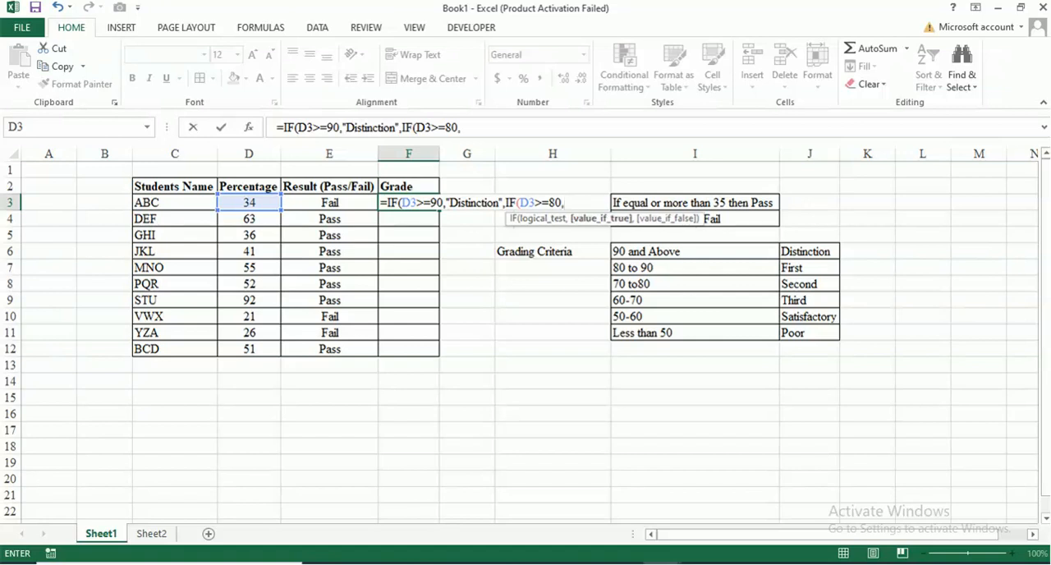
pyautogui.write('"First"')
# Nest a third IF in the F3 formula that returns "Second" when D3>=70.
pyautogui.write(',')
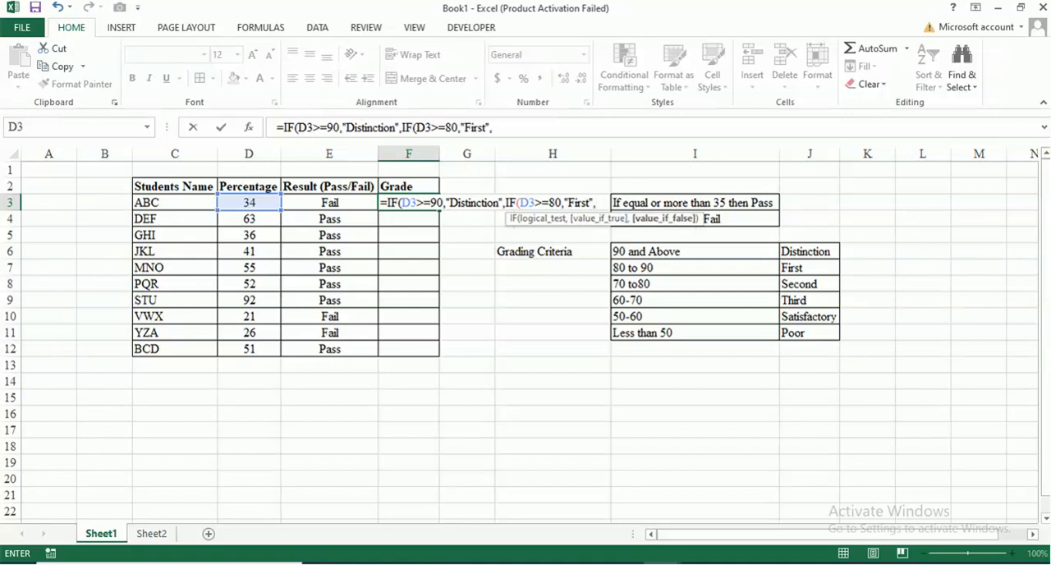
pyautogui.write('IF(')
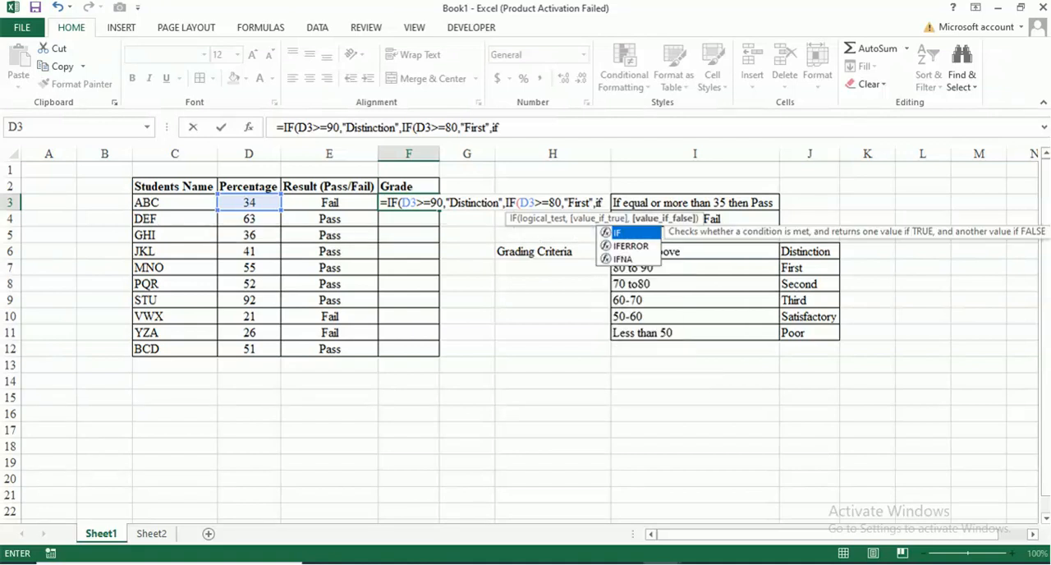
pyautogui.press('Left')
pyautogui.press('Left')
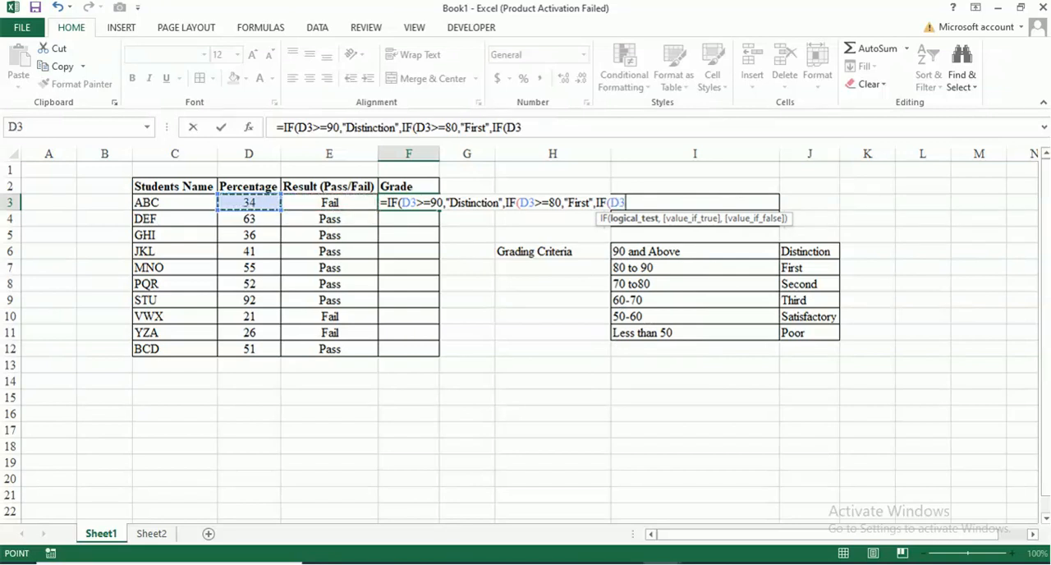
pyautogui.write('>=')
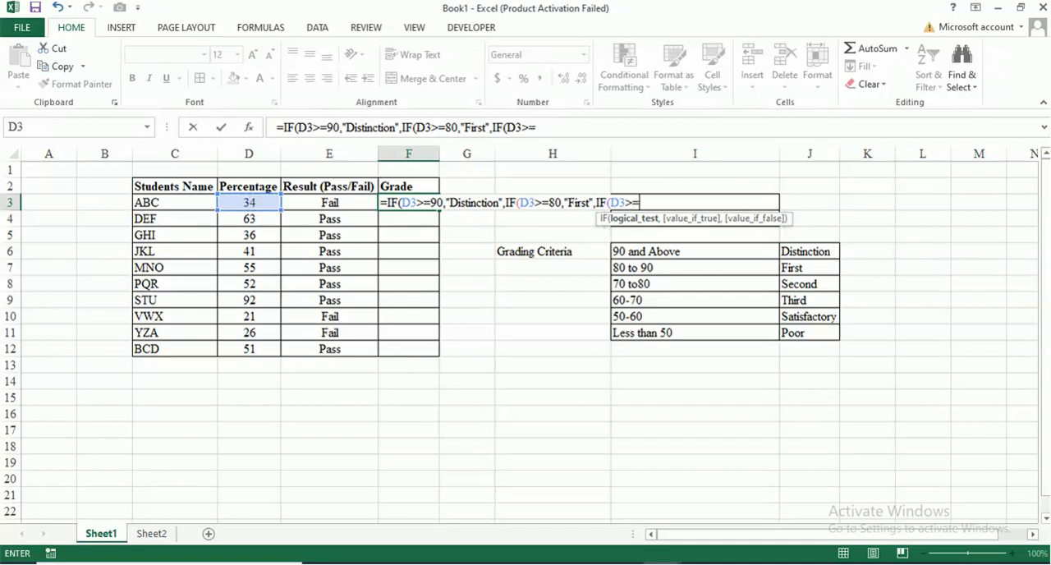
pyautogui.write('70,"')
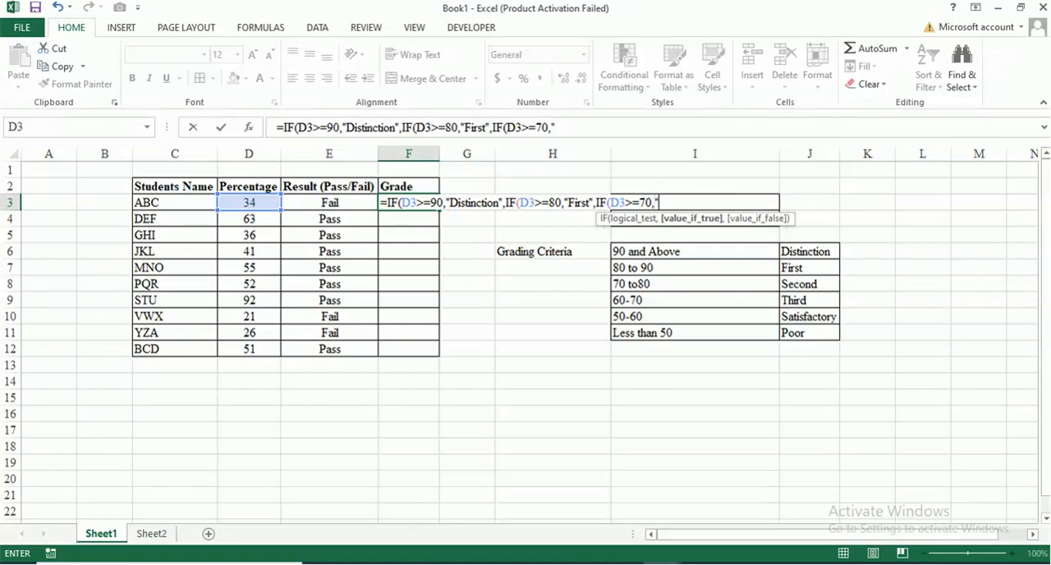
pyautogui.write('Second"')
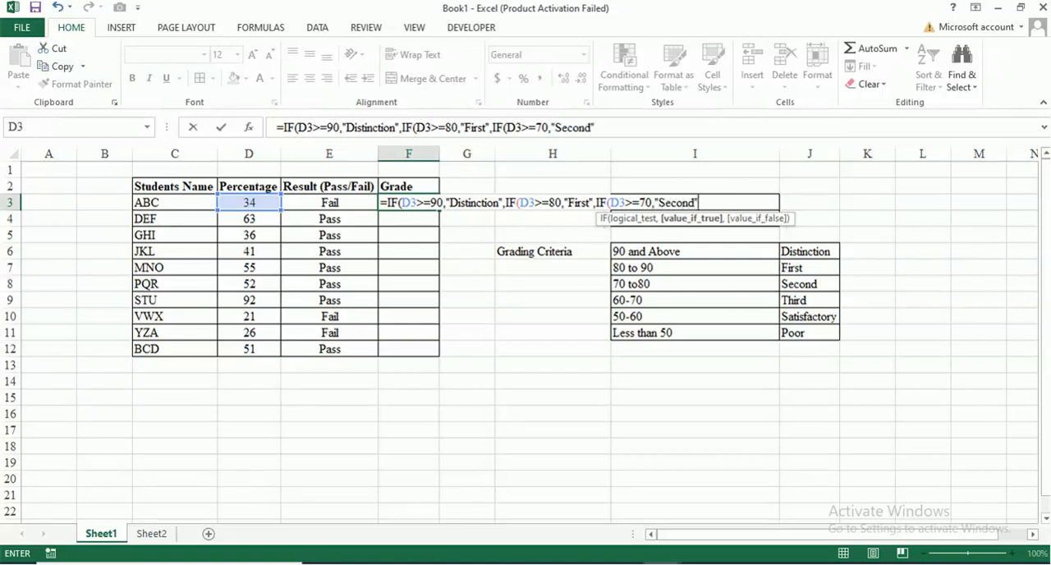
pyautogui.write(',if')
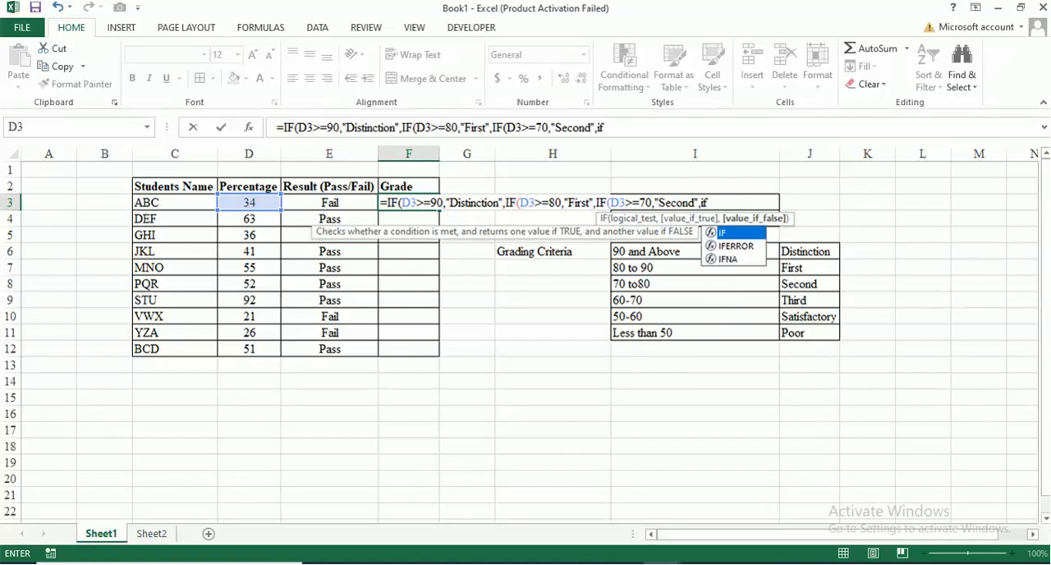
pyautogui.write('(')
# Nest a fourth IF in the F3 formula that returns "Third" when D3>=60.
pyautogui.press('Left')
pyautogui.press('Left')
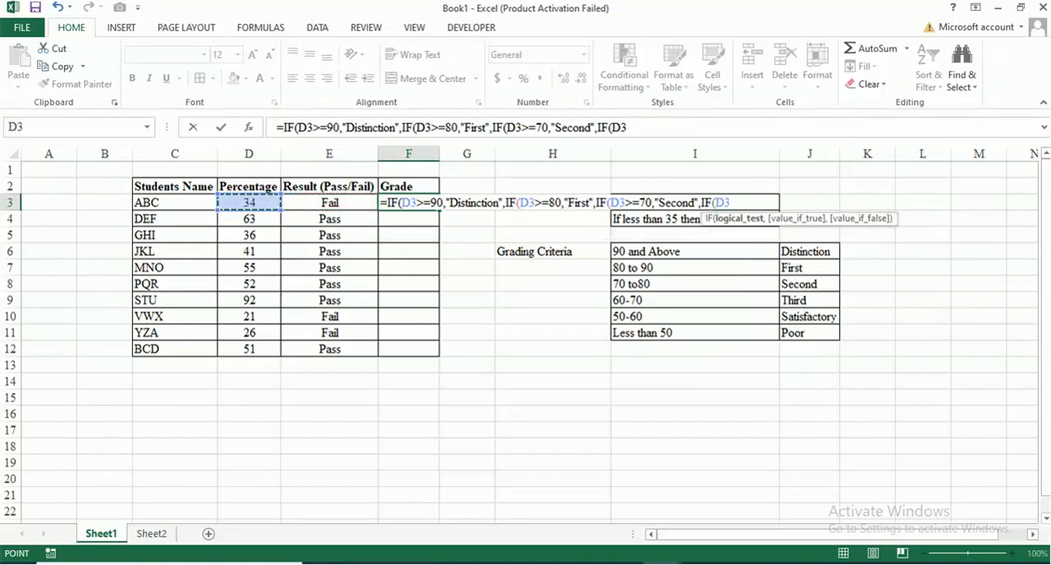
pyautogui.write('>=60')
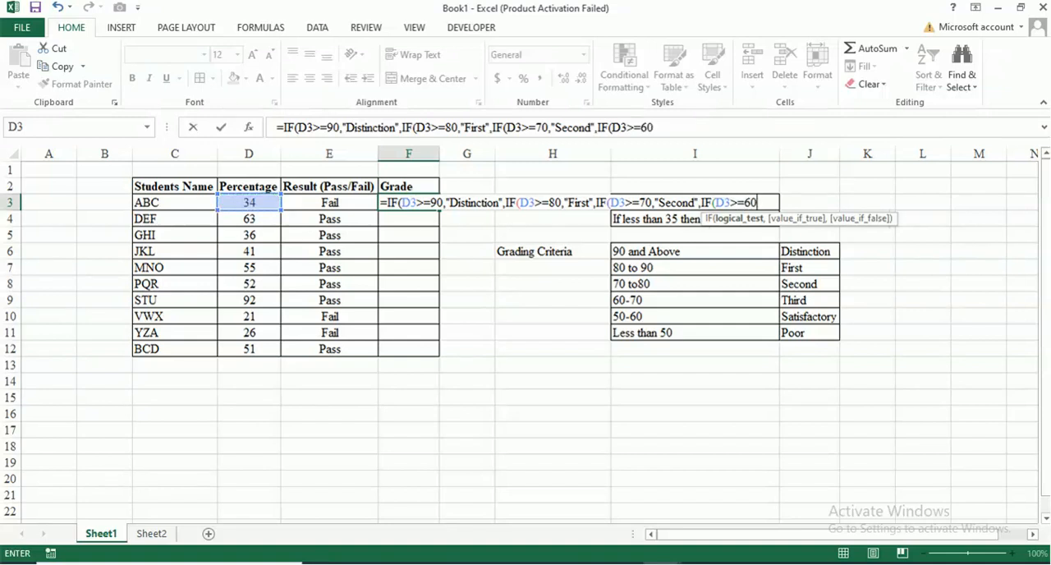
pyautogui.write(',"')
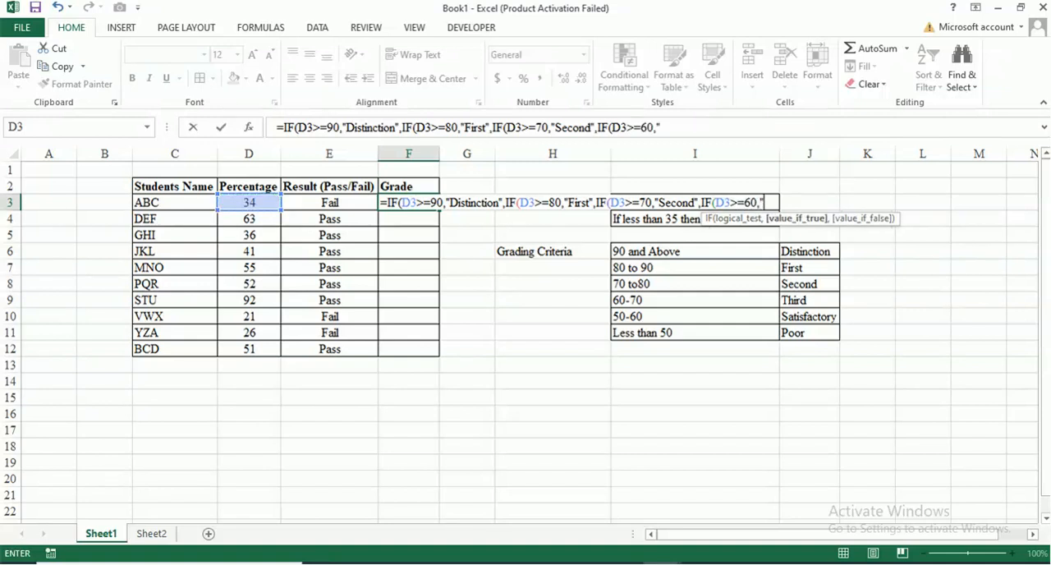
pyautogui.write('Third",if')
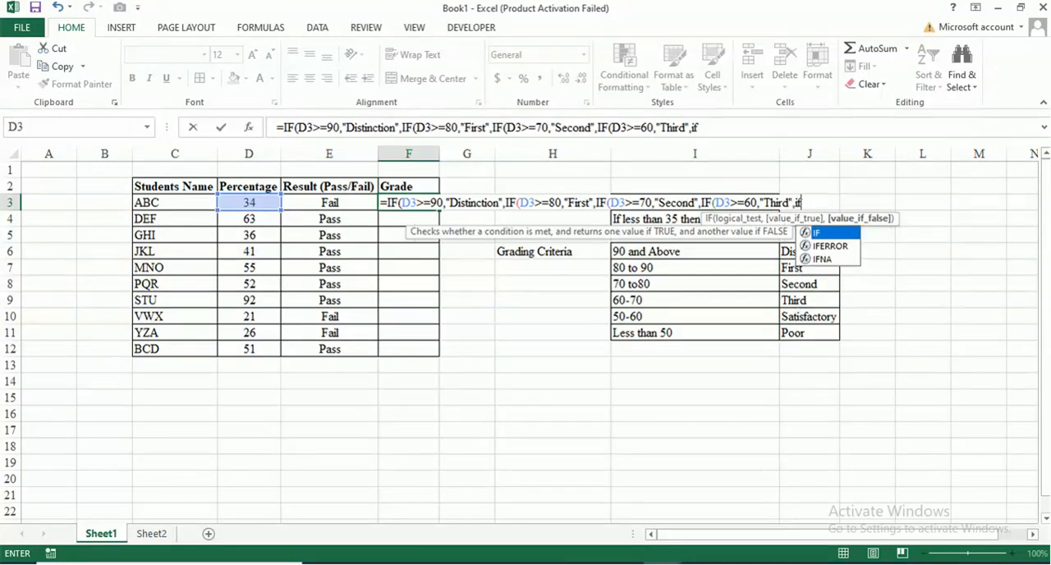
# Nest a fifth IF in the F3 formula that returns "Satisfactory" when D3>=60.
pyautogui.press('Tab')
pyautogui.click(279, 202)
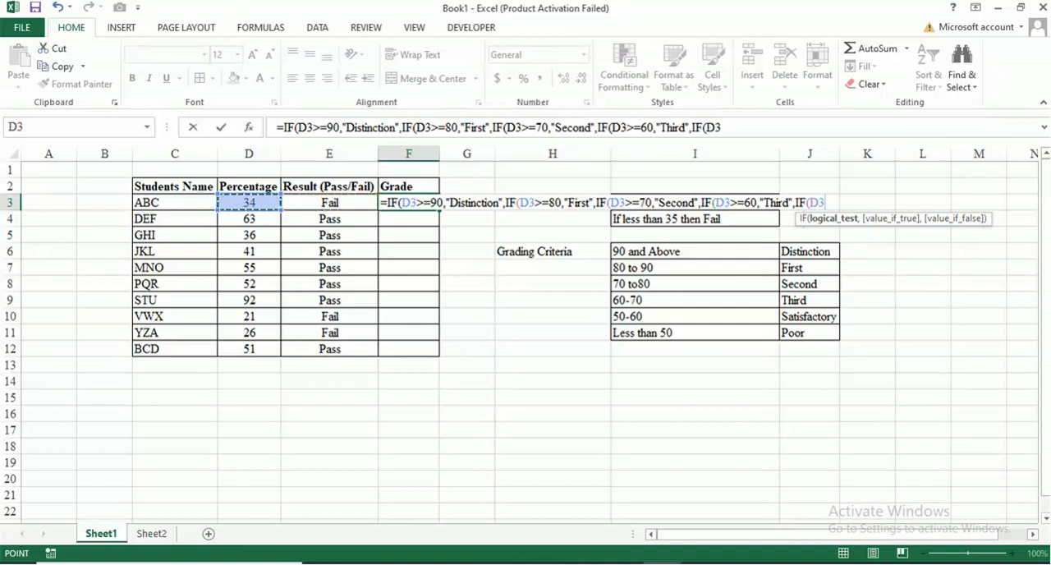
pyautogui.write('>=60')
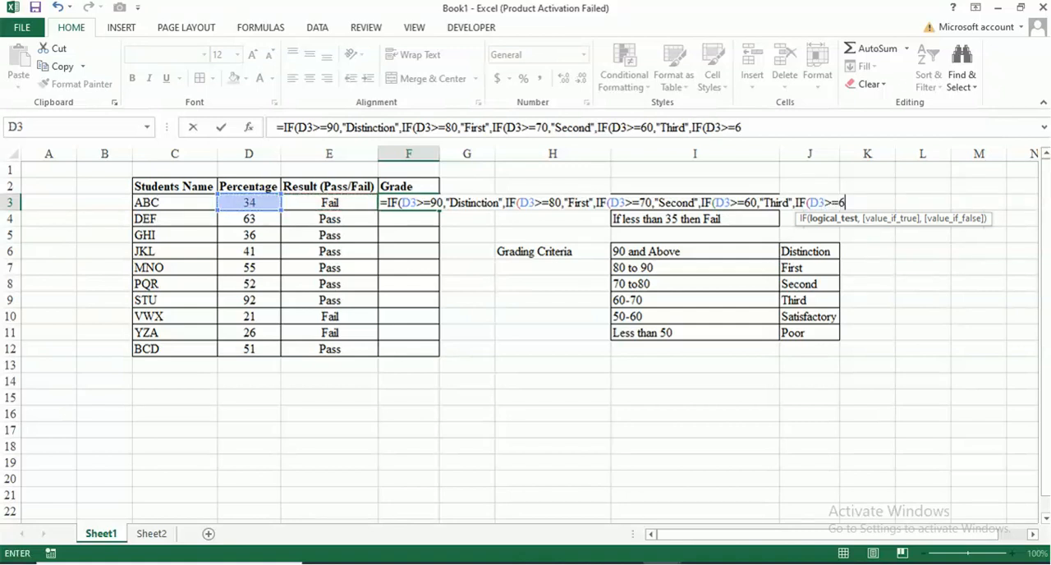
pyautogui.write(',"Sa')
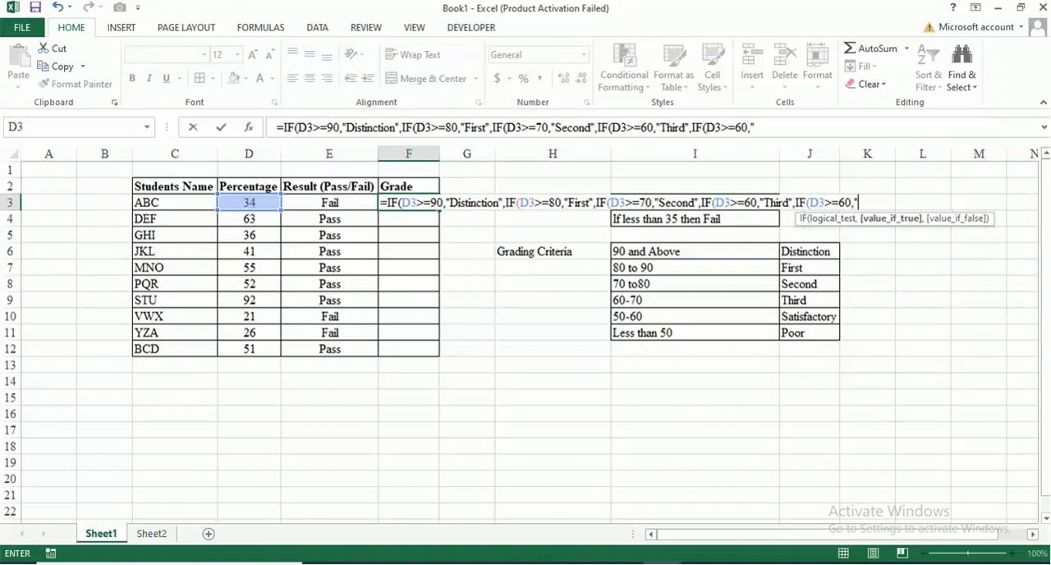
pyautogui.write('tisfactory')
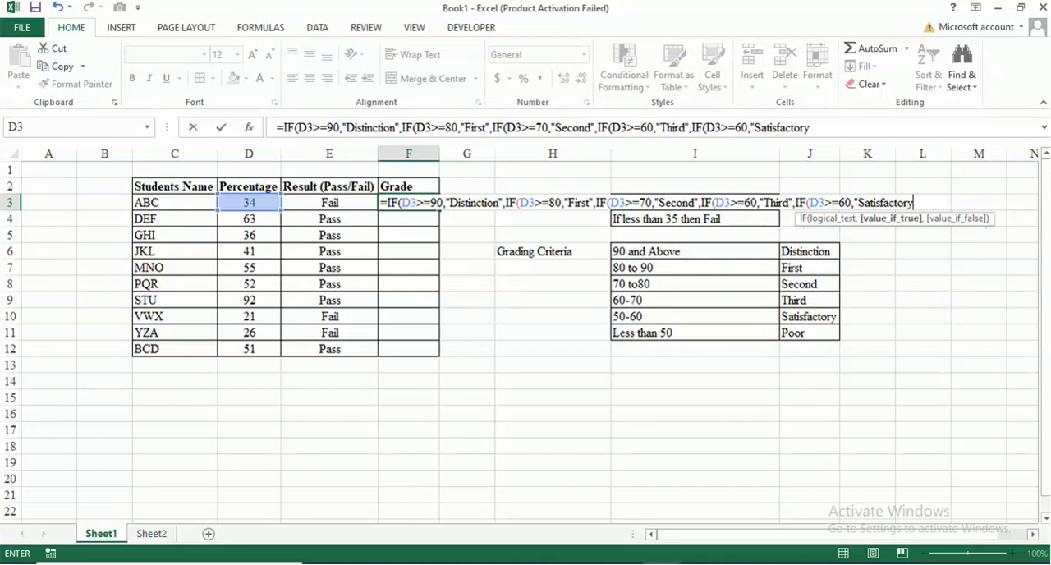
pyautogui.write('"')
# Add "Poor" as the final value-if-false in the F3 formula and close all five nested IFs with parentheses.
pyautogui.write(',')
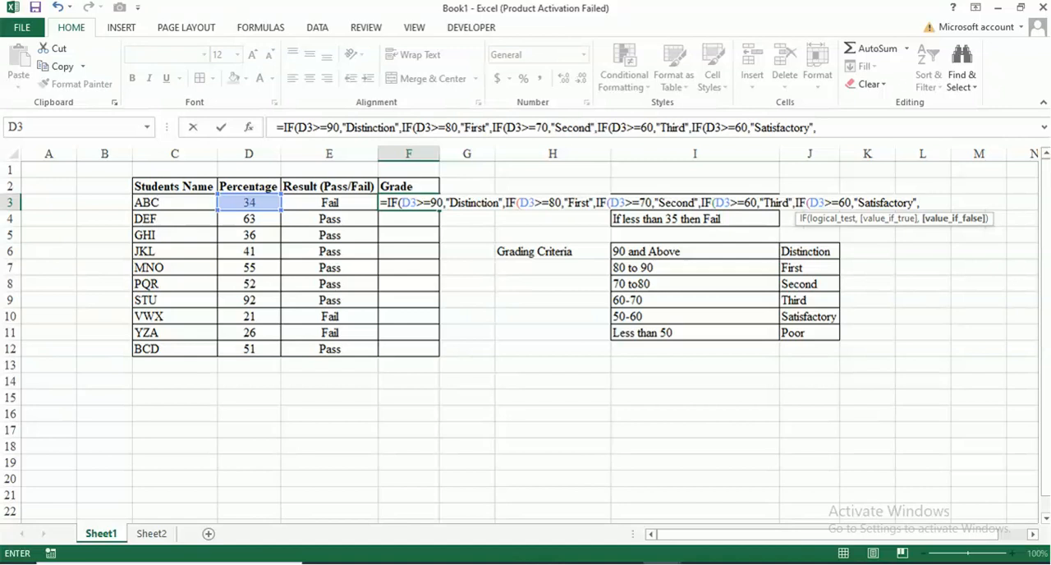
pyautogui.write('"Poor"')
pyautogui.write(')))')
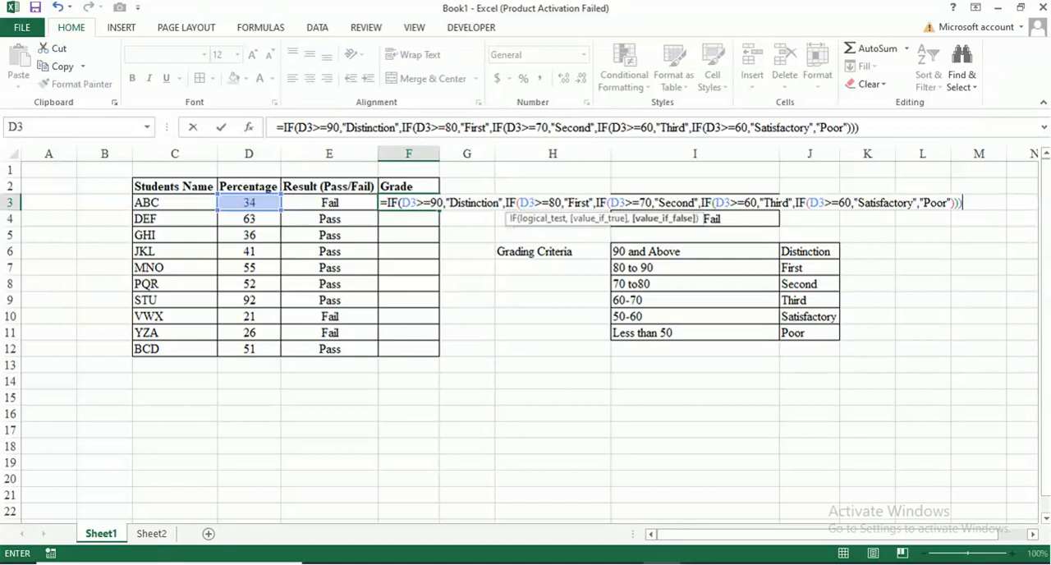
pyautogui.write('))')
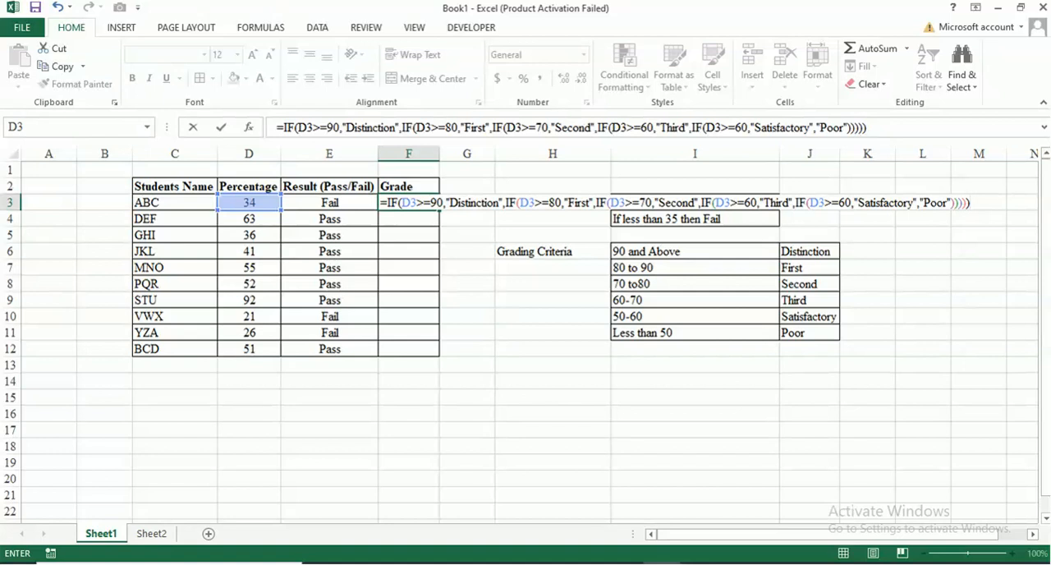
# Commit the nested IF formula in F3 and set student ABC's percentage in D3 to 55.
pyautogui.press('Return')
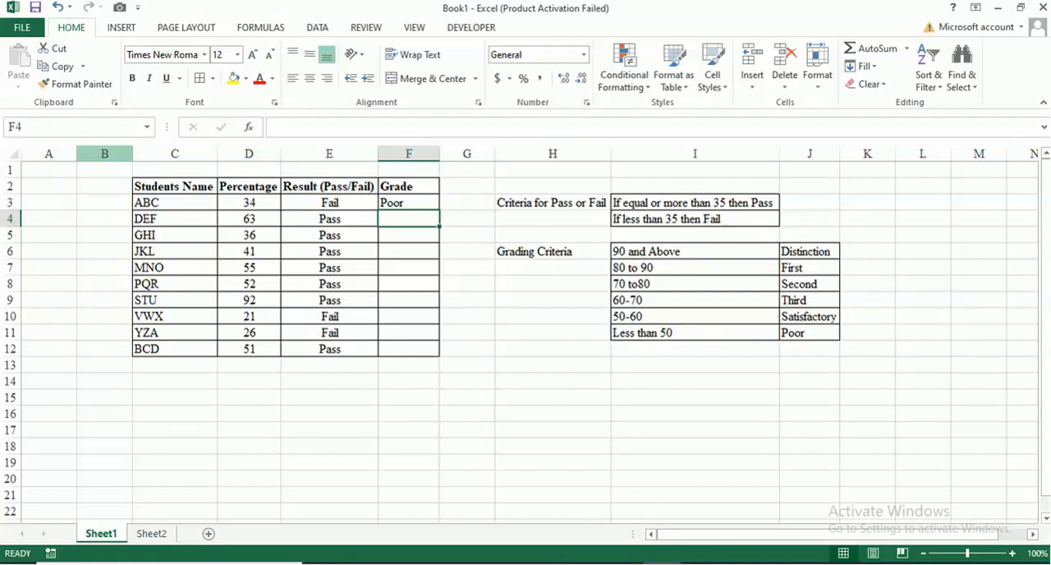
pyautogui.click(248, 203)
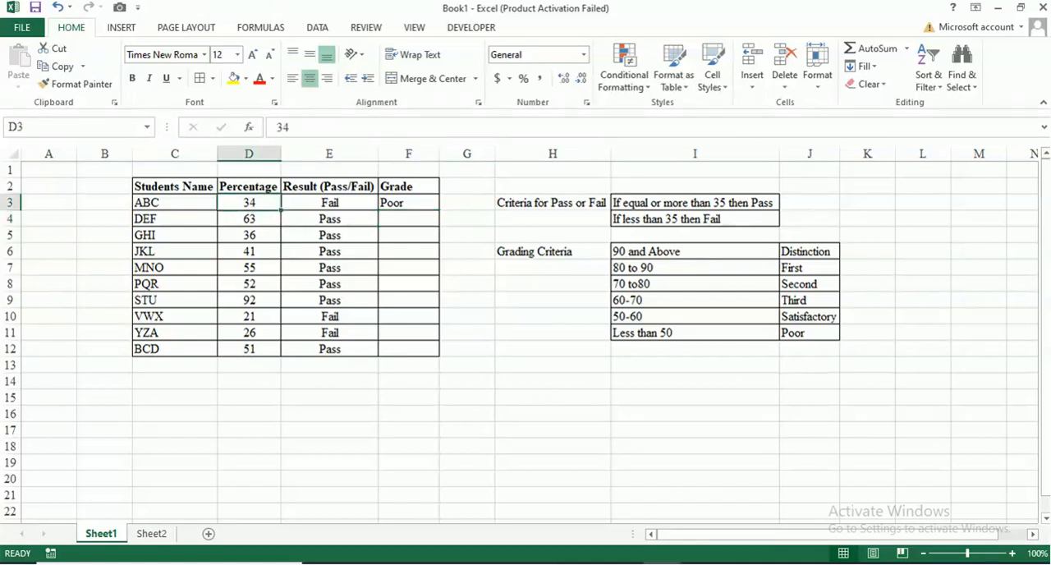
pyautogui.write('55')
pyautogui.press('Return')
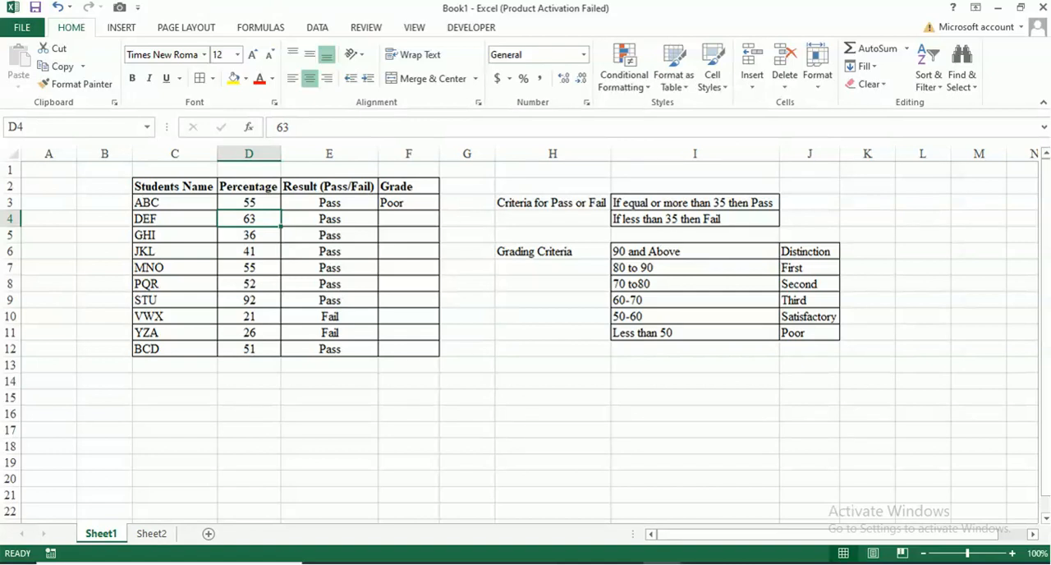
# Correct the "Satisfactory" condition in the F3 grade formula to D3>=50.
pyautogui.click(409, 203)
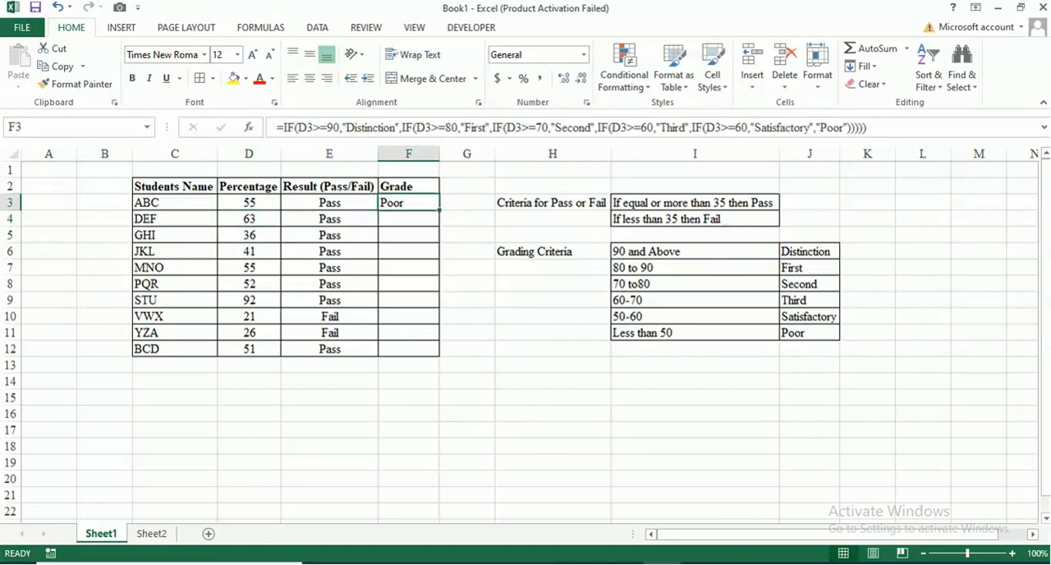
pyautogui.doubleClick(402, 202)
pyautogui.press('Return')
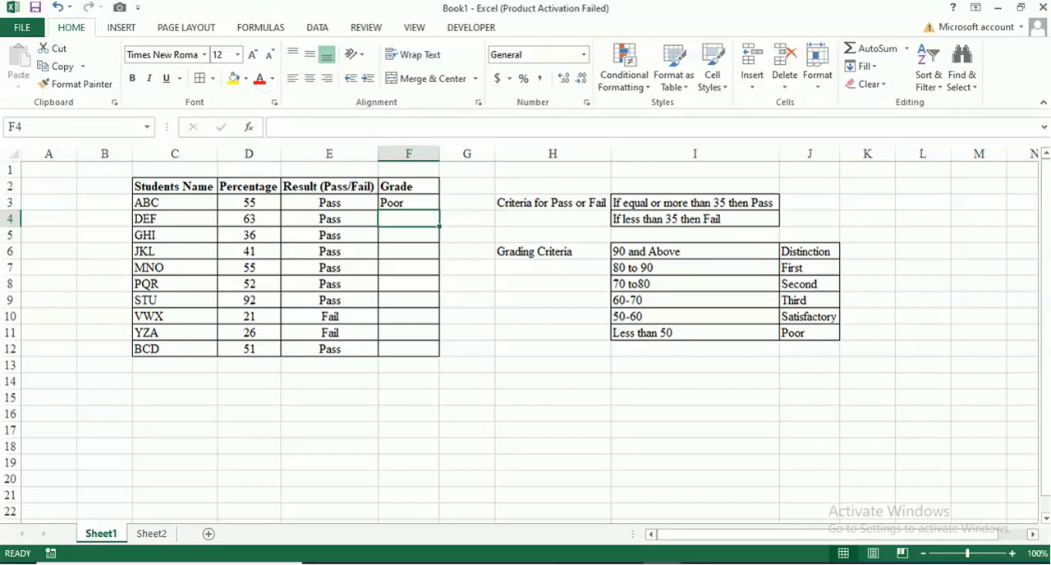
pyautogui.click(409, 203)
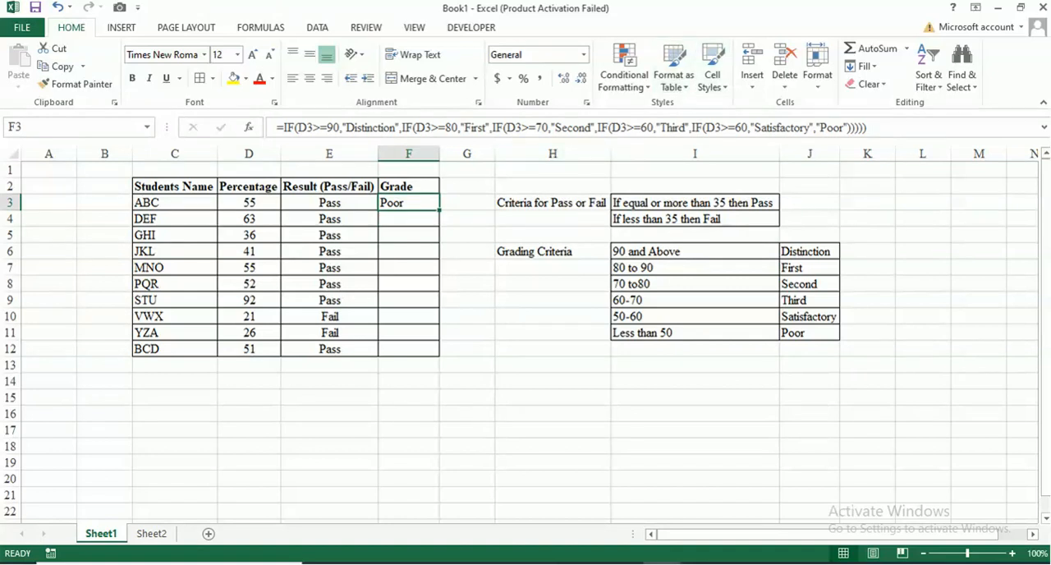
pyautogui.click(740, 127)
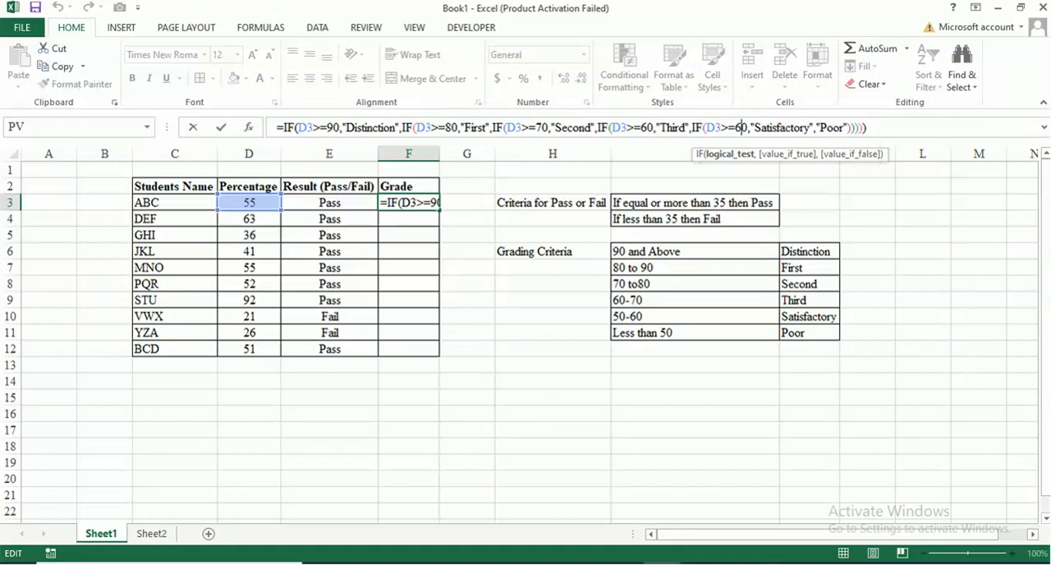
pyautogui.press('BackSpace')
pyautogui.write('5')
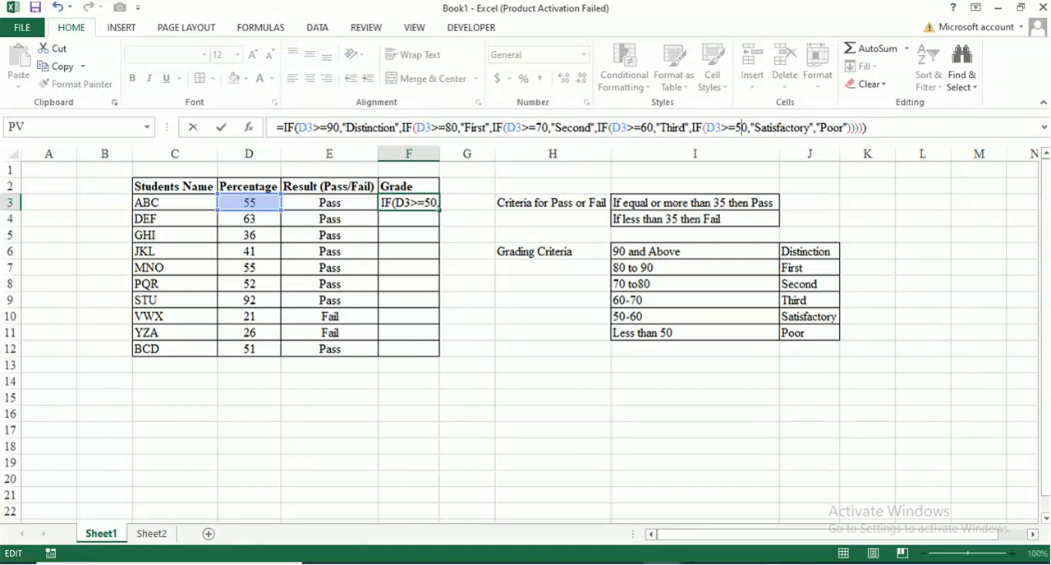
pyautogui.press('Return')
# Fill the F3 grade formula down through F12 for all the remaining students.
pyautogui.click(249, 203)
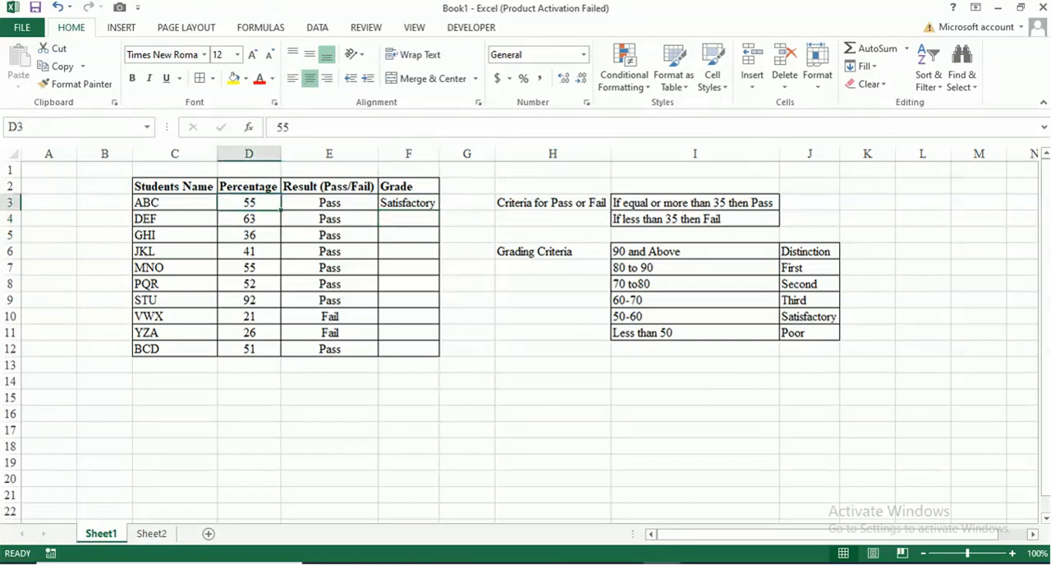
pyautogui.click(408, 202)
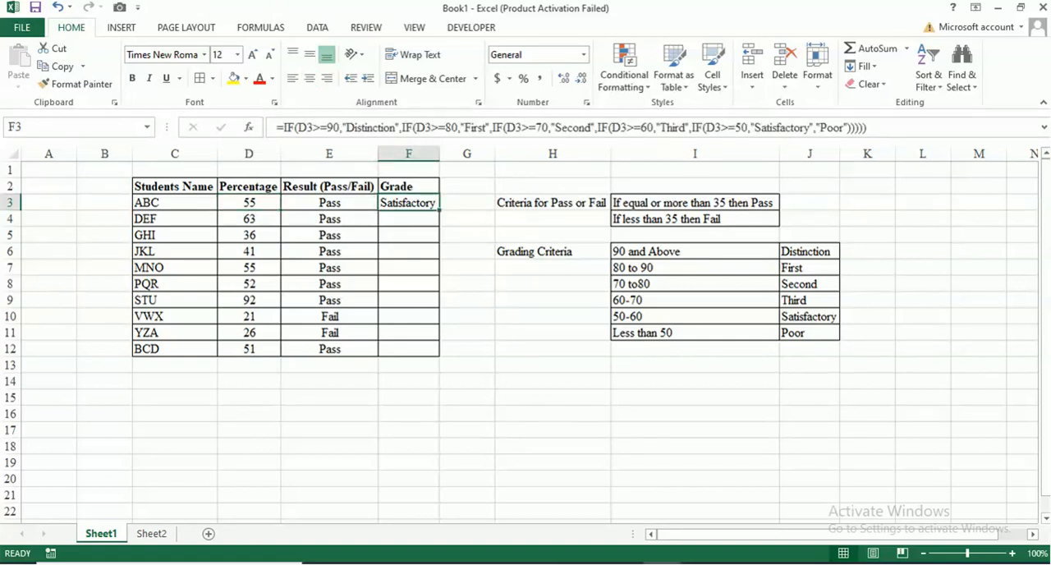
pyautogui.moveTo(439, 210); pyautogui.dragTo(440, 356)
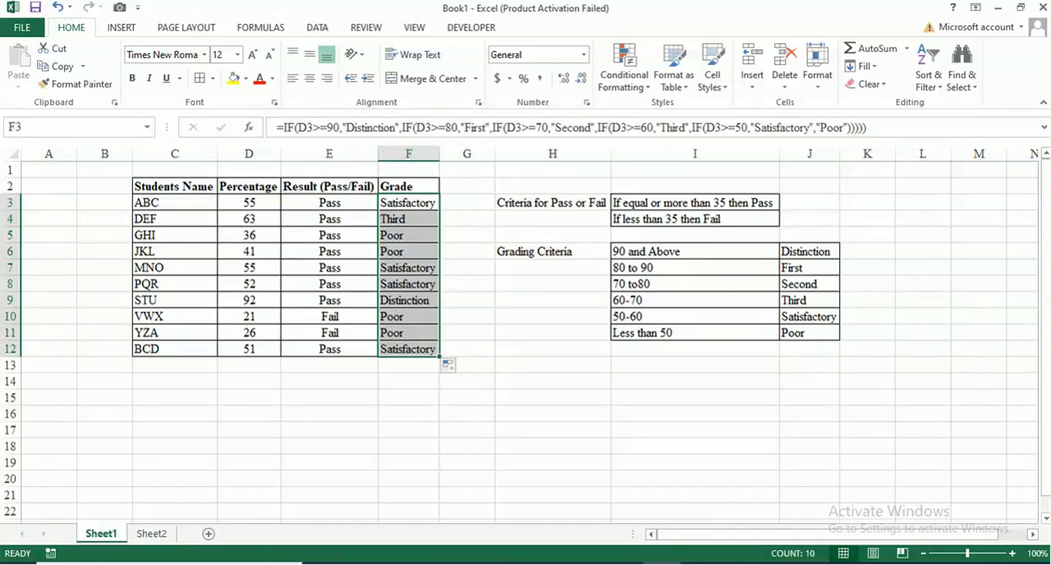
pyautogui.click(553, 365)
# Set student GHI's percentage in D5 to 85 to test the grade formula.
pyautogui.click(248, 332)
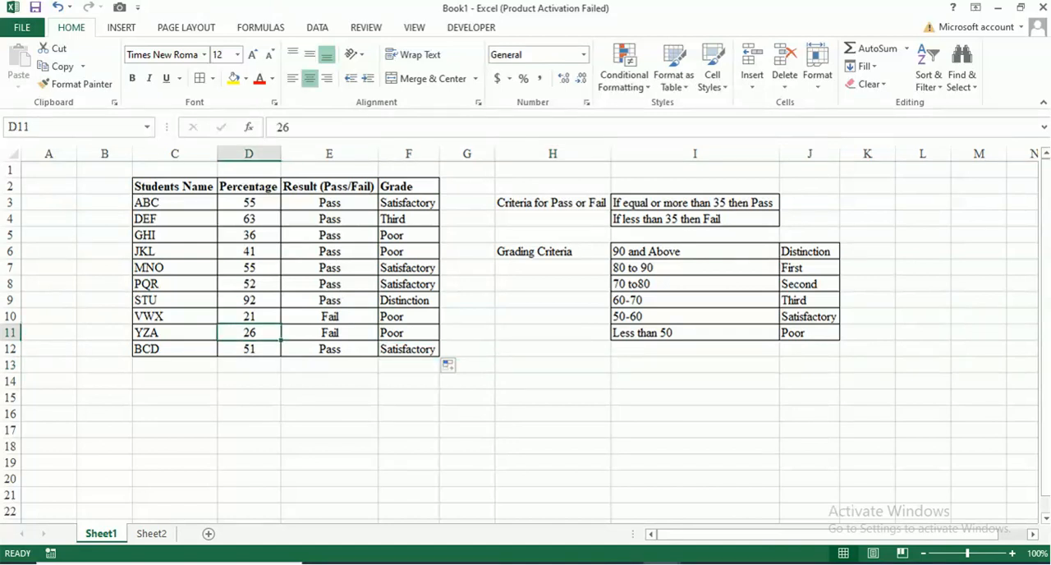
pyautogui.click(249, 349)
pyautogui.click(248, 300)
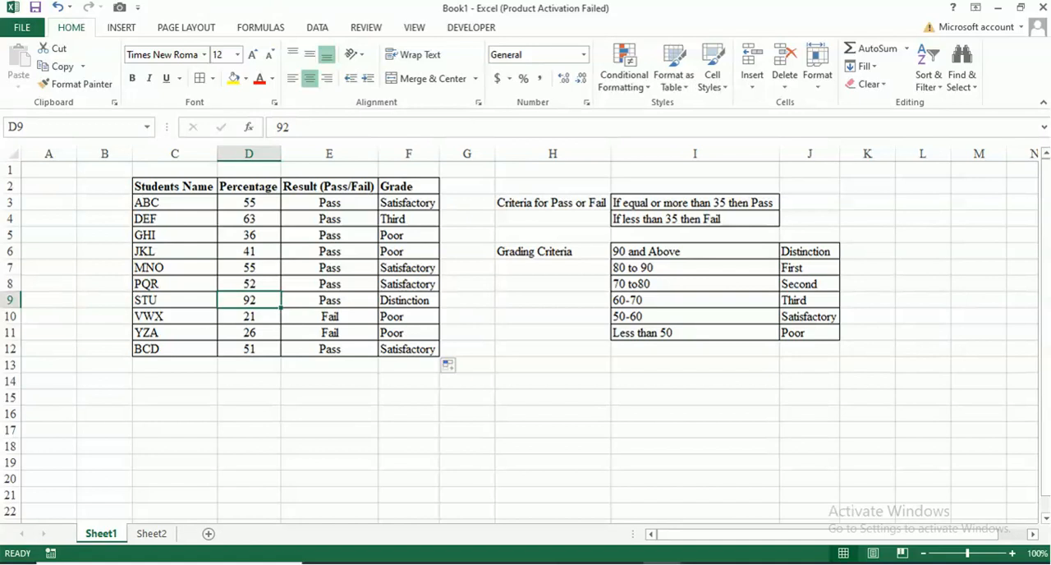
pyautogui.click(248, 235)
pyautogui.write('85')
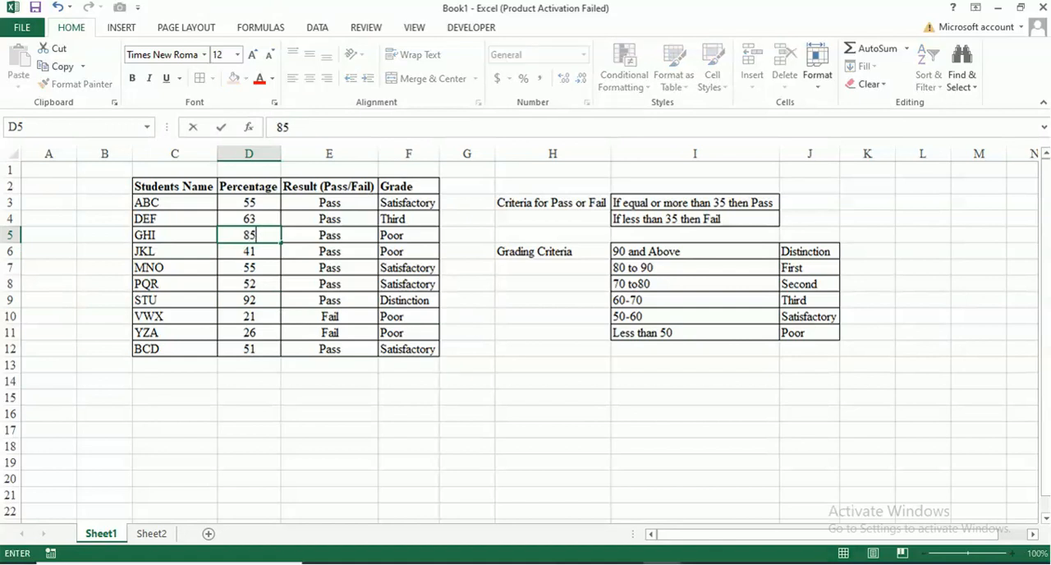
pyautogui.press('Return')
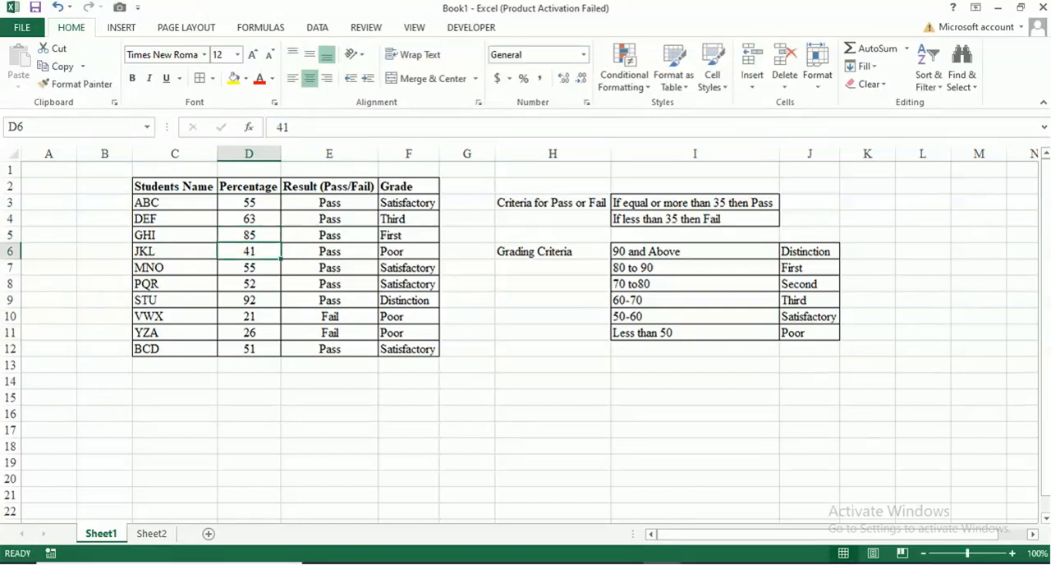
# Review the result and grade formulas for students GHI and ABC in rows 5 and 3.
pyautogui.click(249, 235)
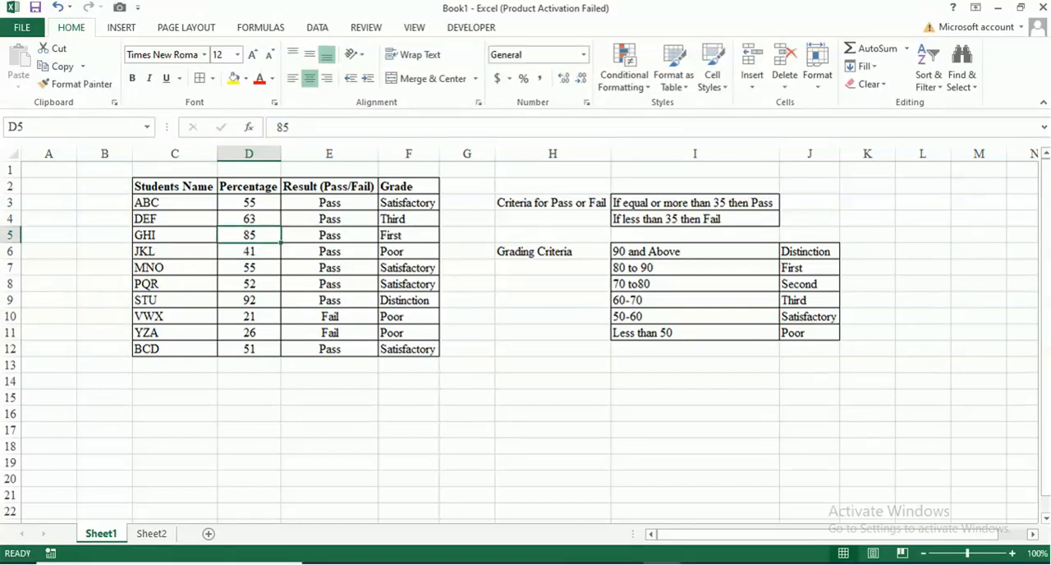
pyautogui.click(329, 234)
pyautogui.click(408, 234)
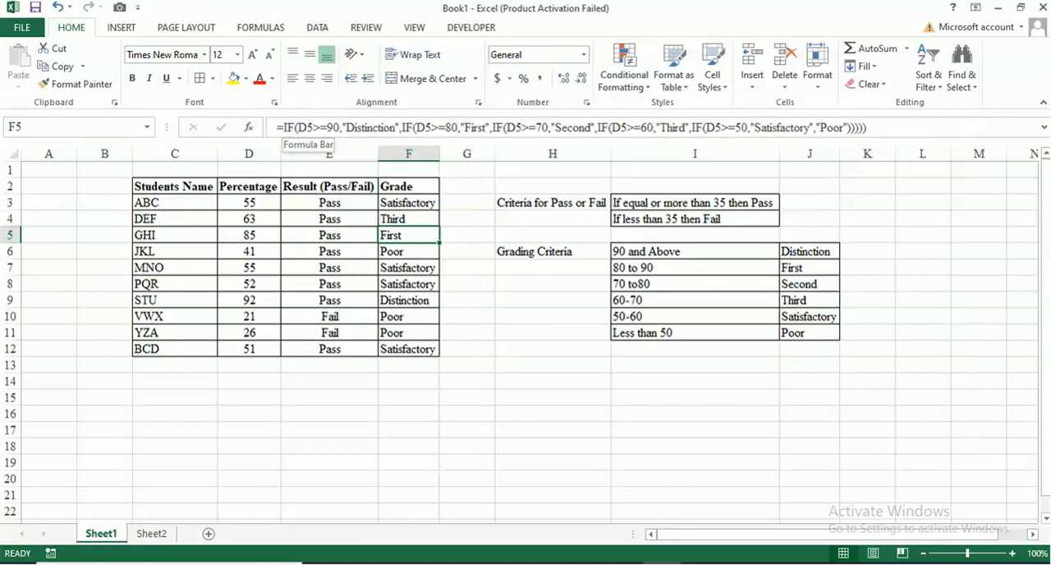
pyautogui.click(329, 202)
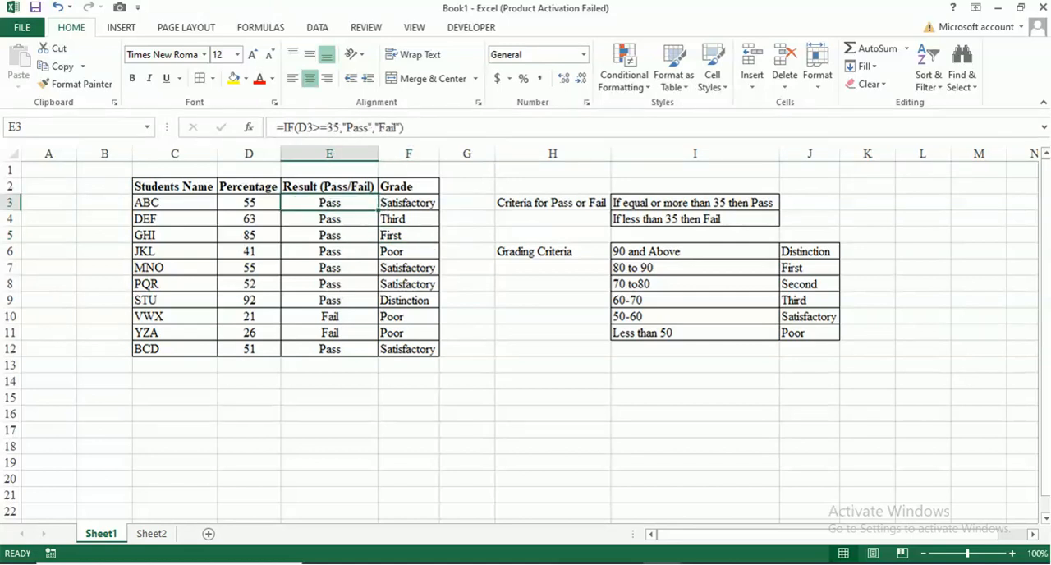
pyautogui.click(409, 203)
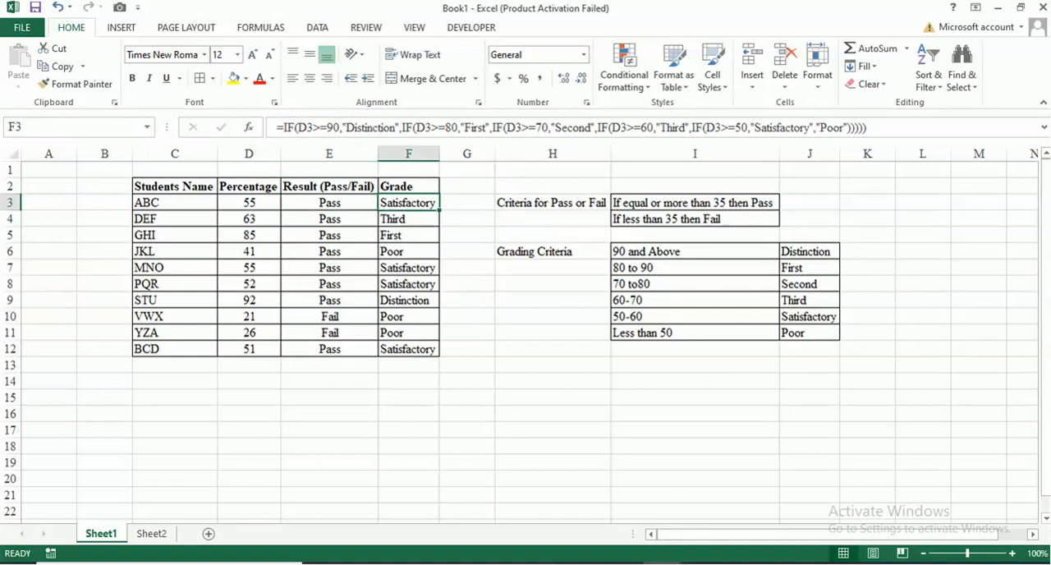